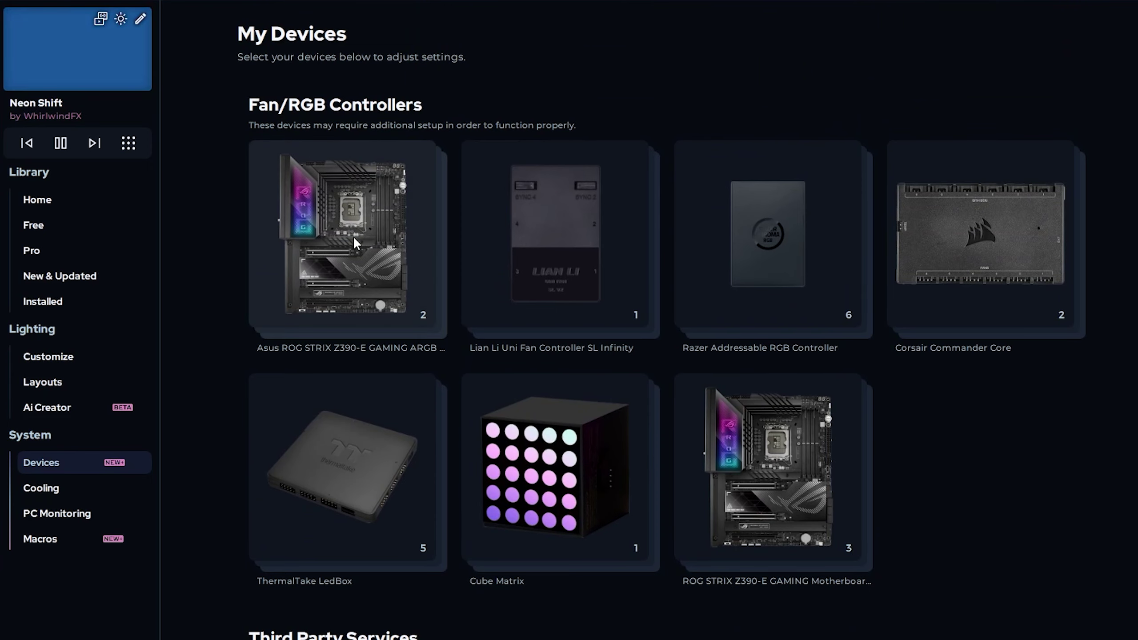
Open the Asus ROG STRIX Z390-E GAMING ARGB Headers device from My Devices
{"action": "left_click", "coordinate": [354, 238]}
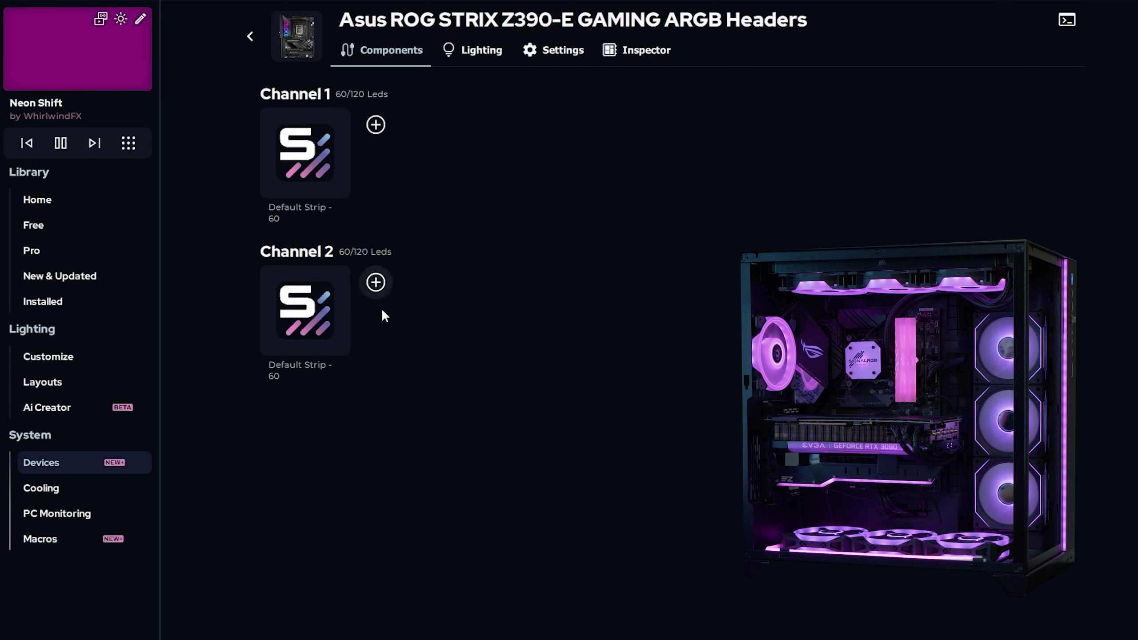
Delete the 60-LED default strips from Channel 2 and Channel 1, leaving both at 0/120 LEDs
{"action": "left_click", "coordinate": [338, 277]}
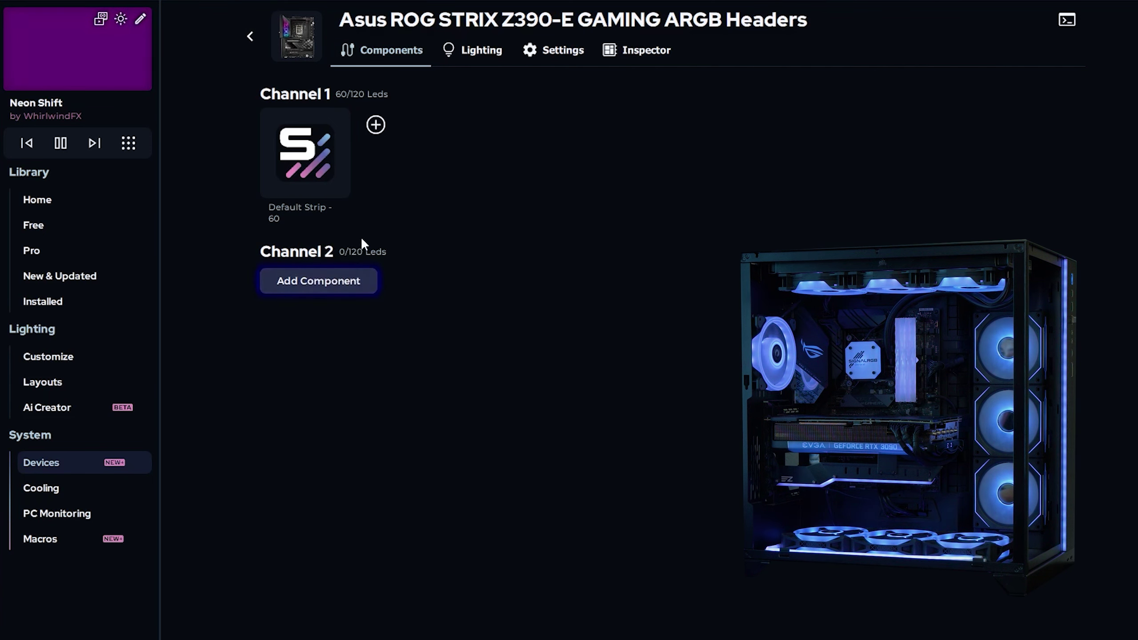
{"action": "left_click", "coordinate": [339, 119]}
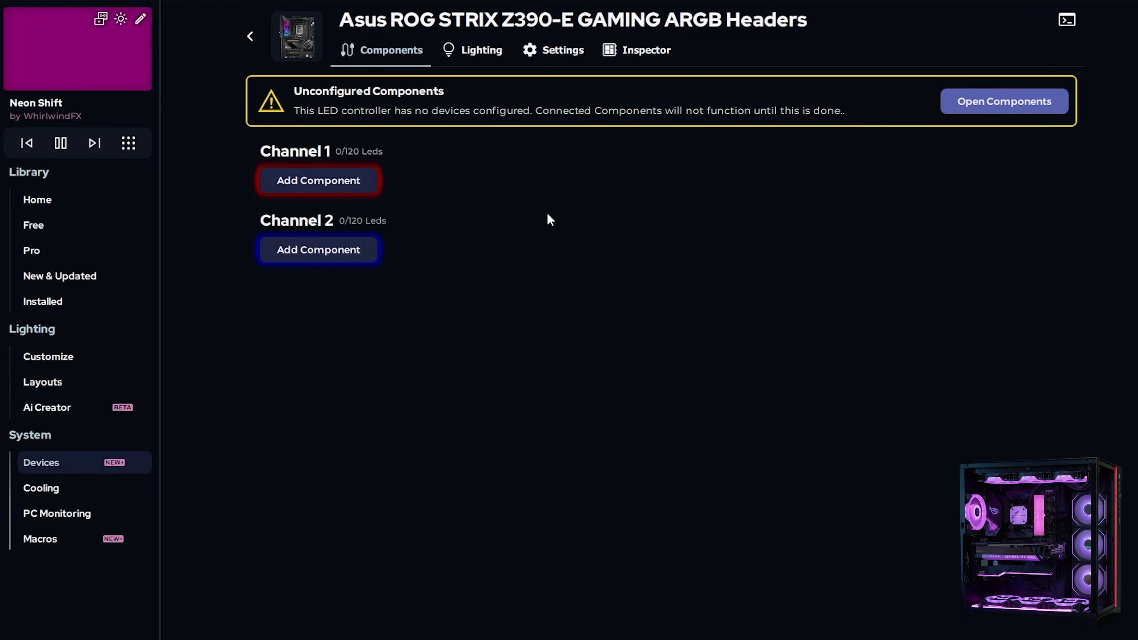
{"action": "left_click", "coordinate": [332, 181]}
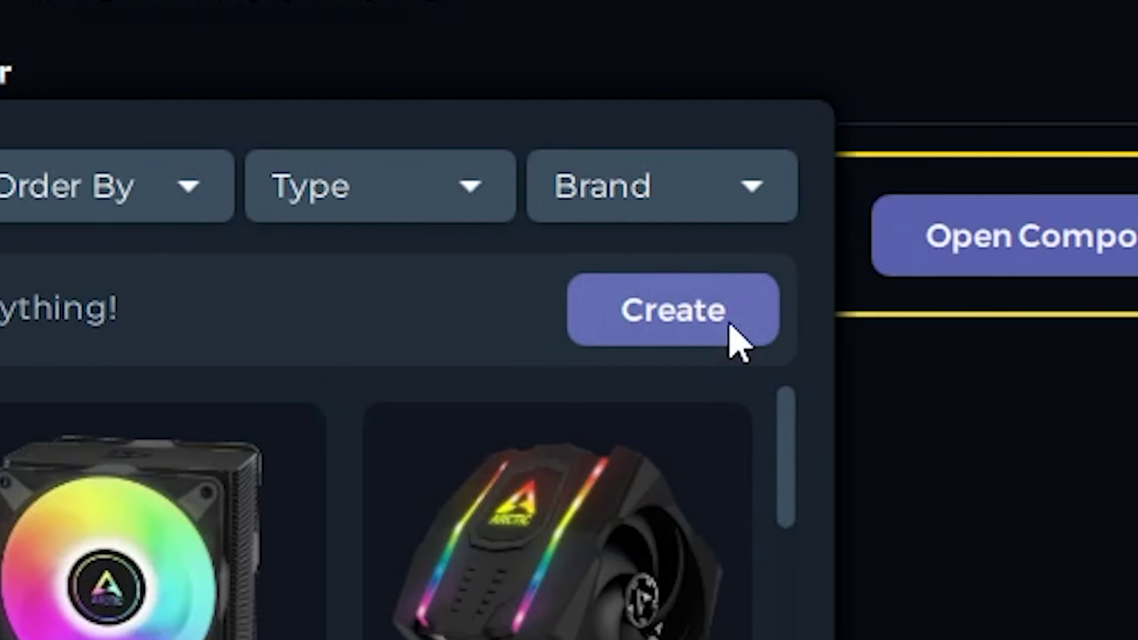
Create a 28-LED custom strip on Channel 1, then return to My Devices
{"action": "left_click", "coordinate": [735, 341]}
{"action": "type", "text": "28"}
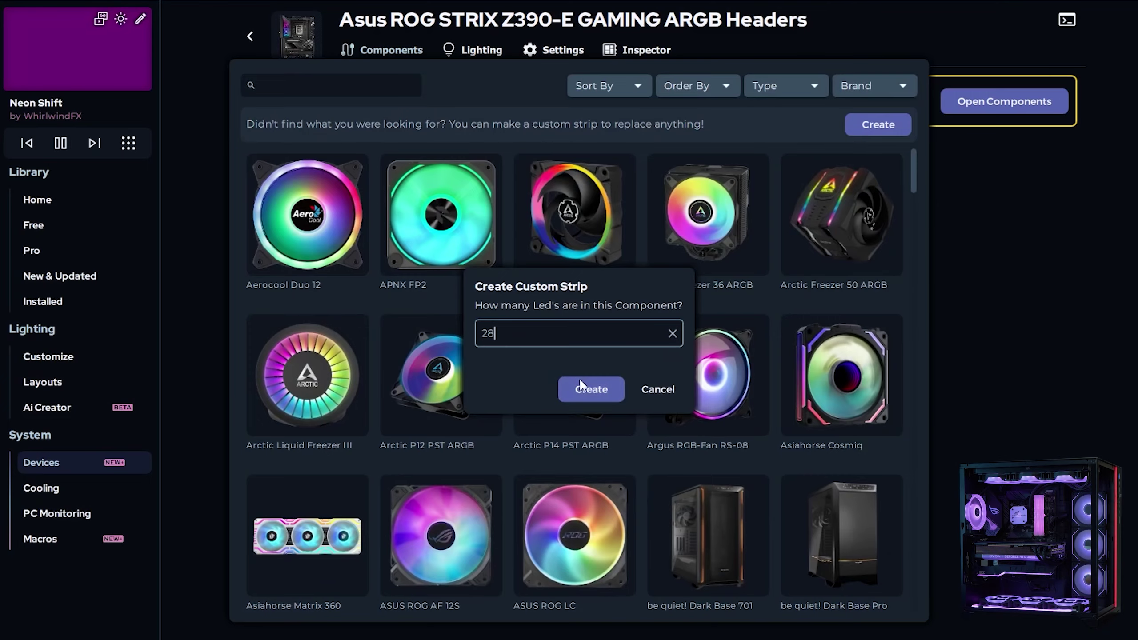
{"action": "left_click", "coordinate": [578, 406]}
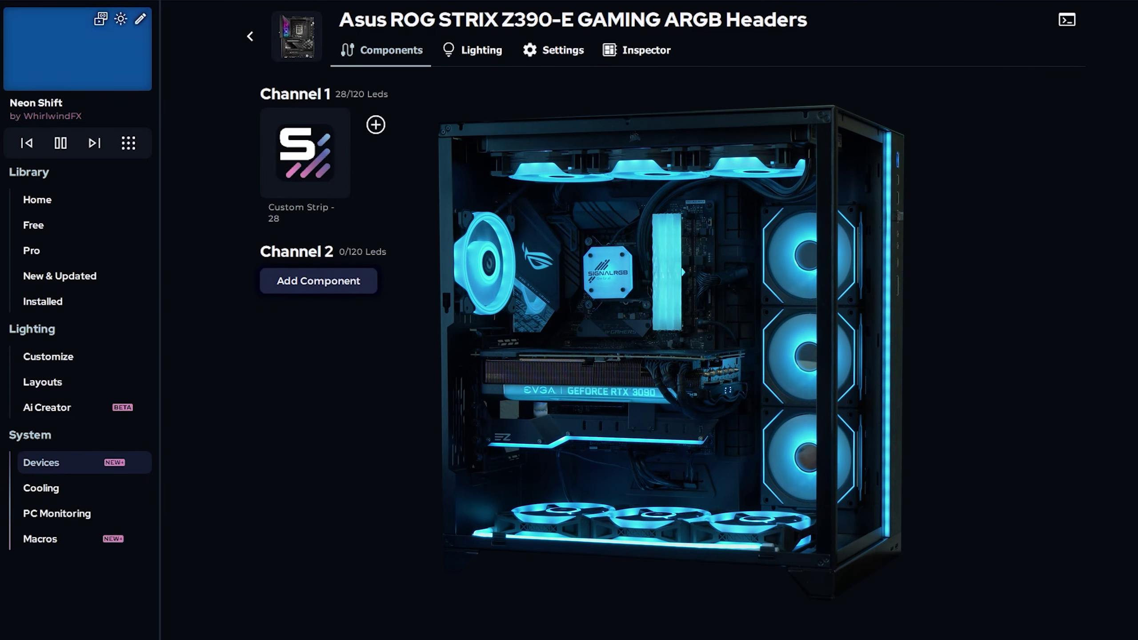
{"action": "left_click", "coordinate": [250, 36]}
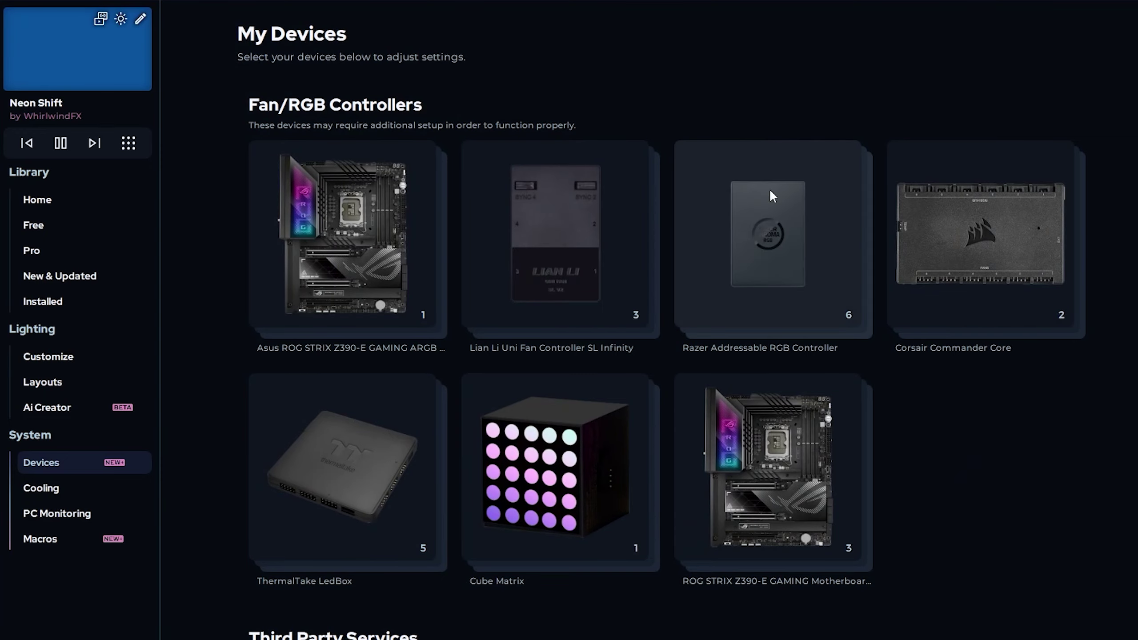
Open the Razer Addressable RGB Controller and delete the strips on Channels 1 through 6
{"action": "left_click", "coordinate": [771, 261]}
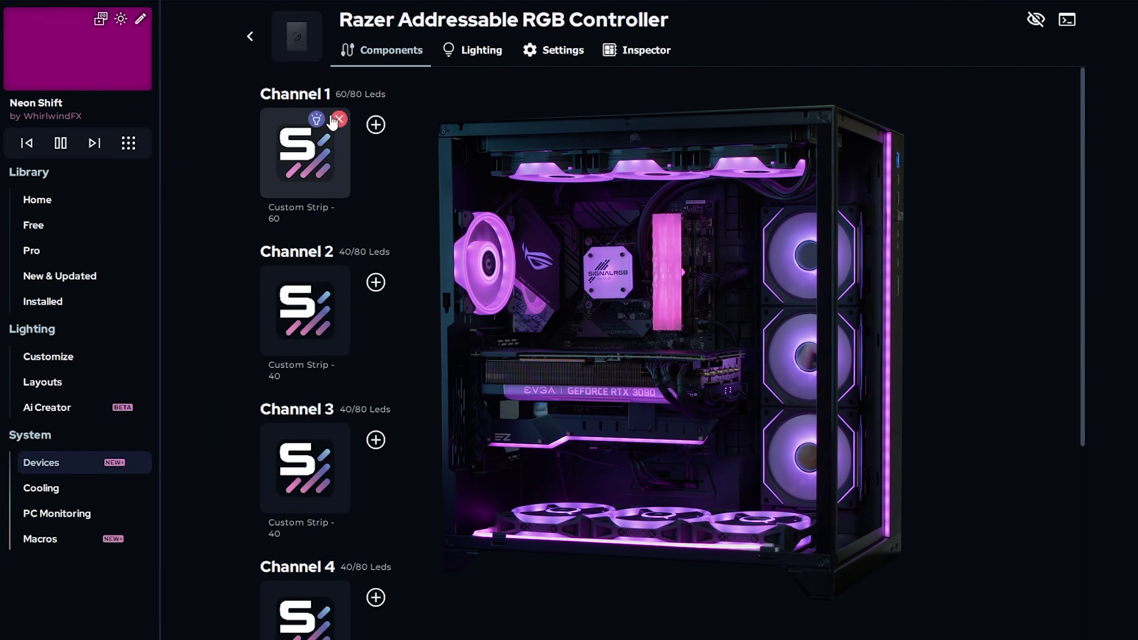
{"action": "left_click", "coordinate": [323, 114]}
{"action": "left_click", "coordinate": [340, 188]}
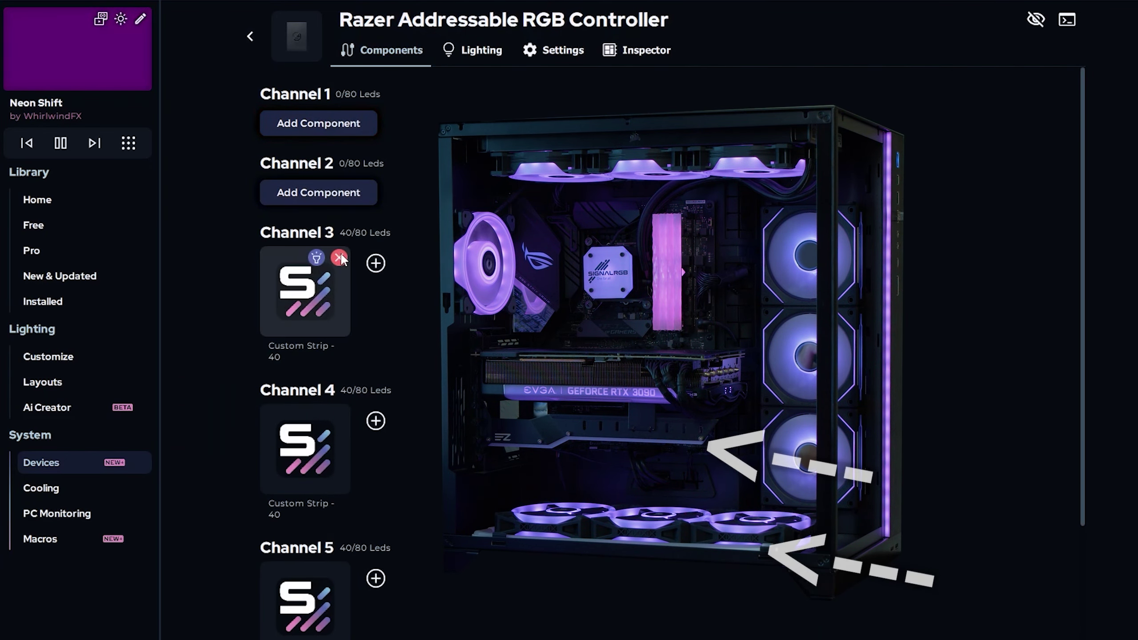
{"action": "left_click", "coordinate": [339, 256]}
{"action": "left_click", "coordinate": [340, 327]}
{"action": "left_click", "coordinate": [341, 391]}
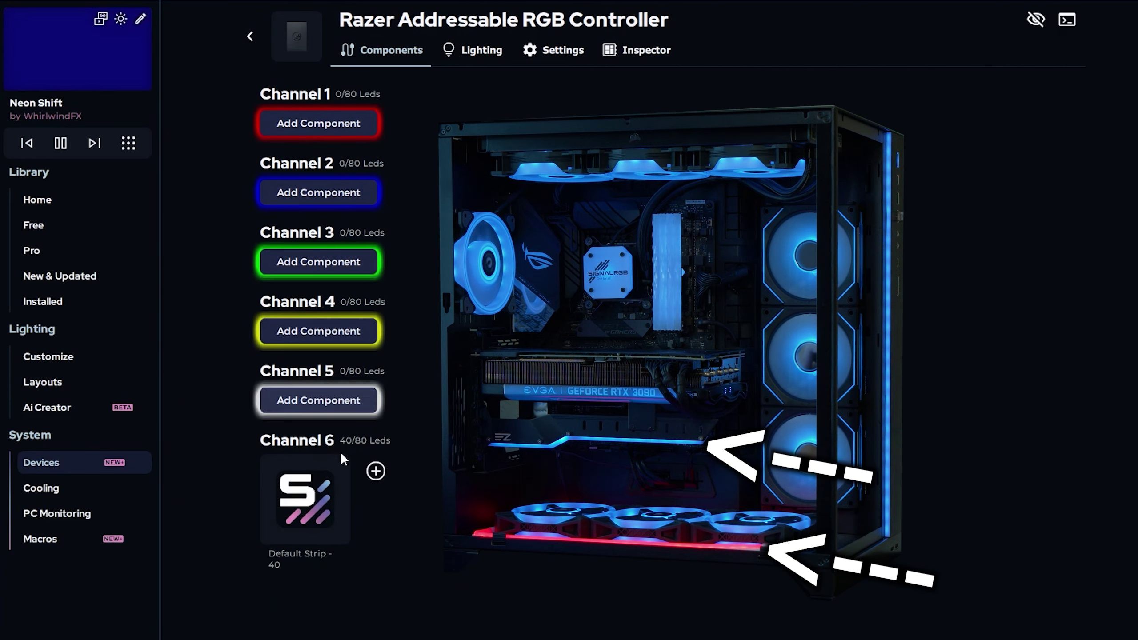
{"action": "left_click", "coordinate": [340, 461]}
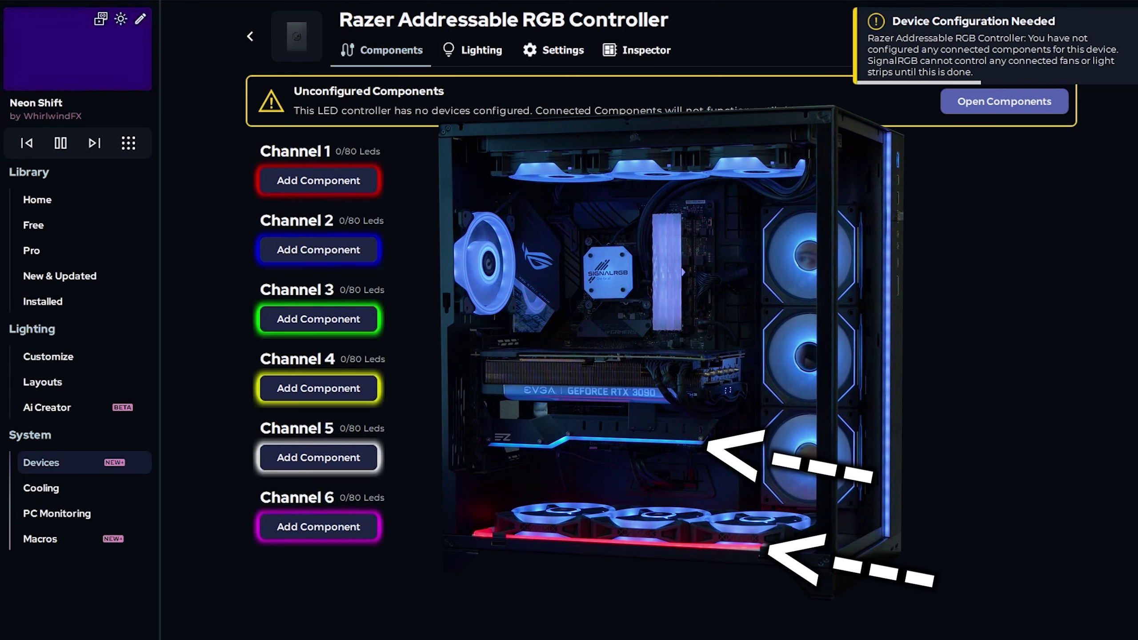
Search 'ezd' and add two EZDIY-FAB Premium Addressable LED Strips to Channel 1
{"action": "left_click", "coordinate": [302, 182]}
{"action": "left_click", "coordinate": [330, 84]}
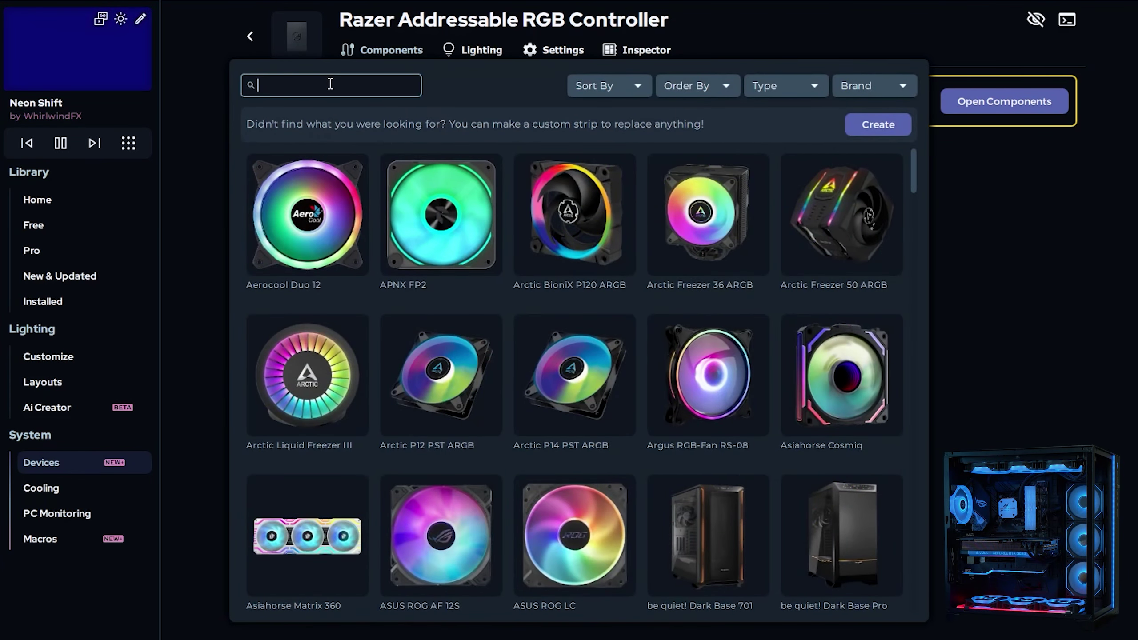
{"action": "type", "text": "ezd"}
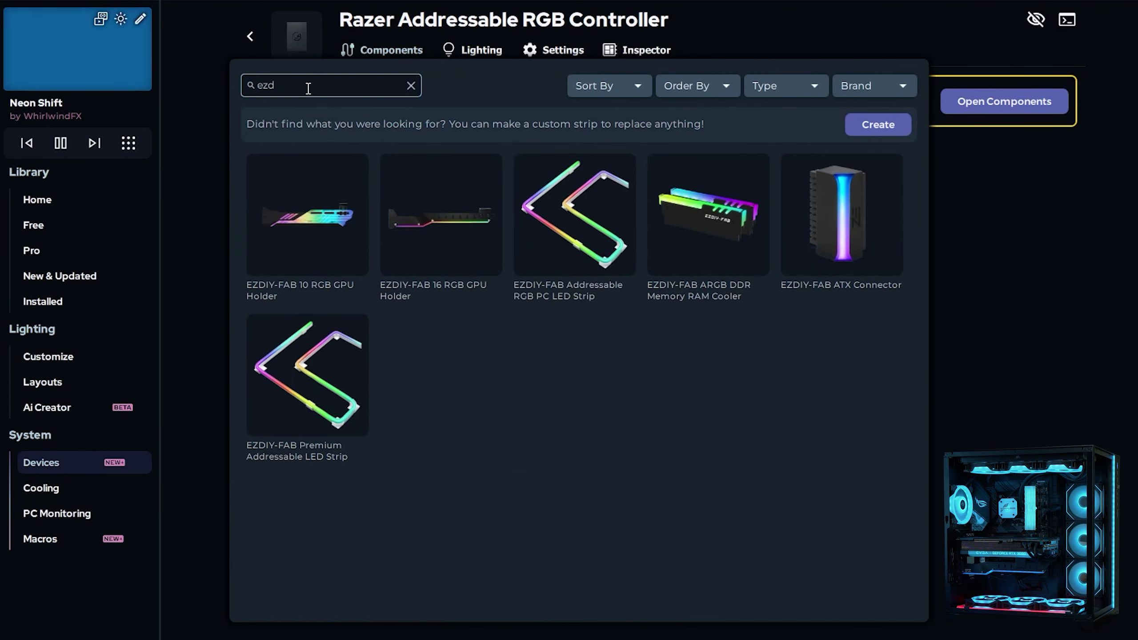
{"action": "left_click", "coordinate": [300, 411]}
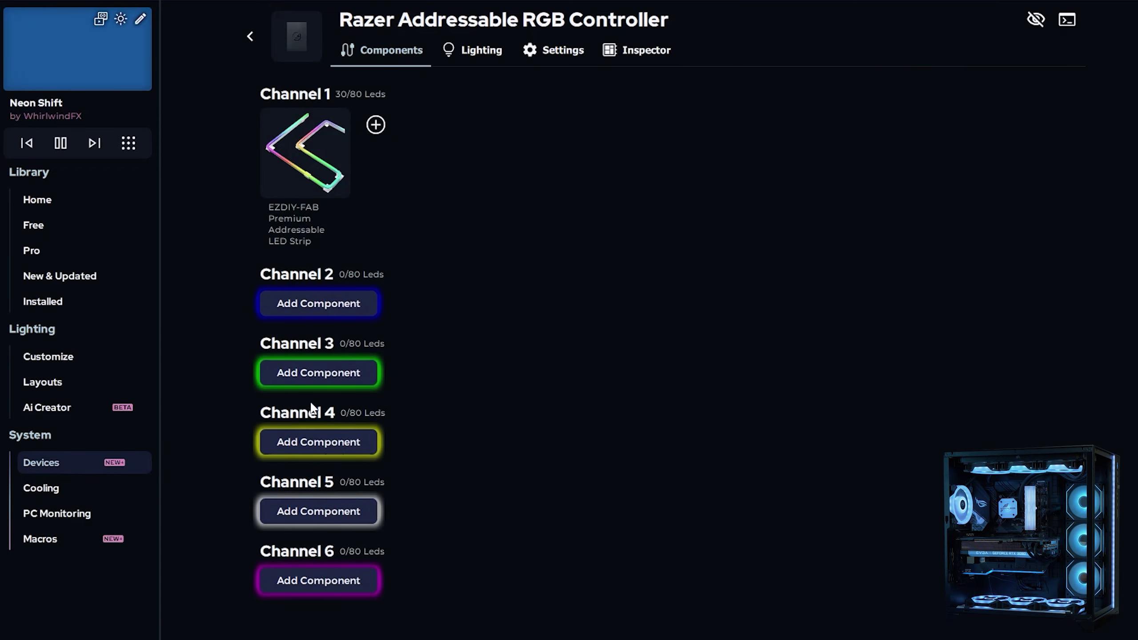
{"action": "left_click", "coordinate": [375, 125]}
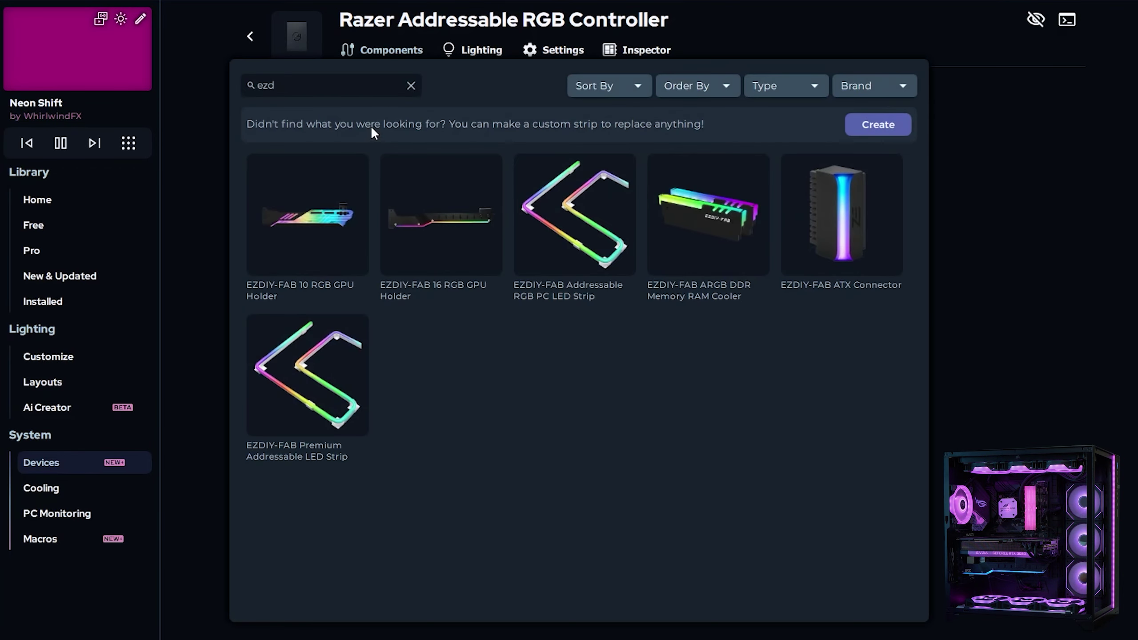
{"action": "left_click", "coordinate": [288, 407]}
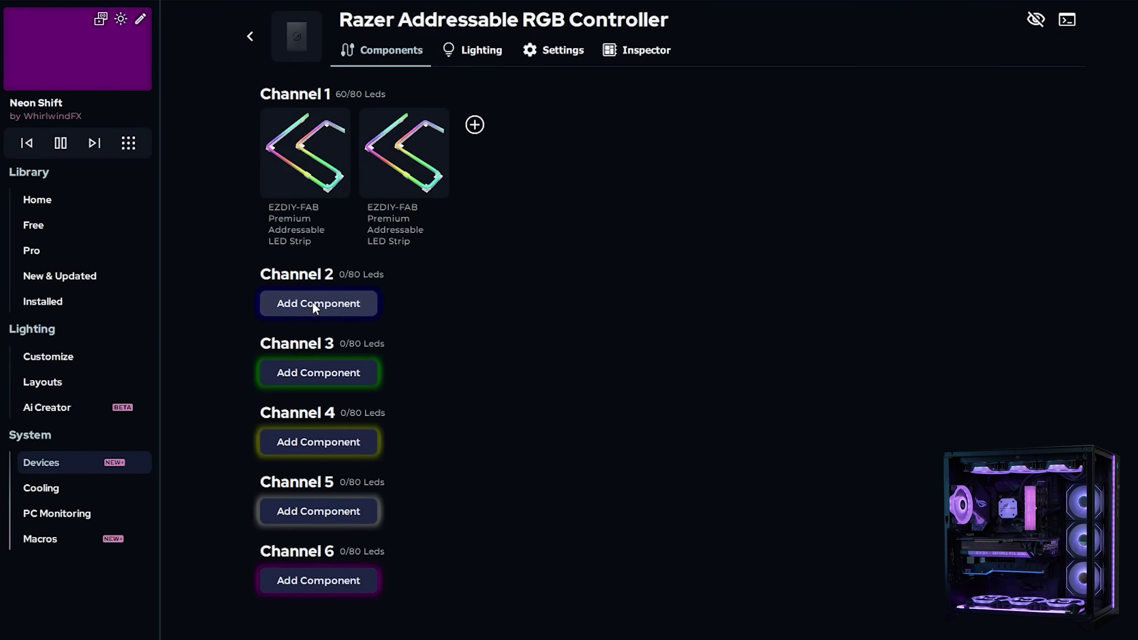
Add an EZDIY-FAB 16 RGB GPU Holder to Channel 2
{"action": "left_click", "coordinate": [314, 301]}
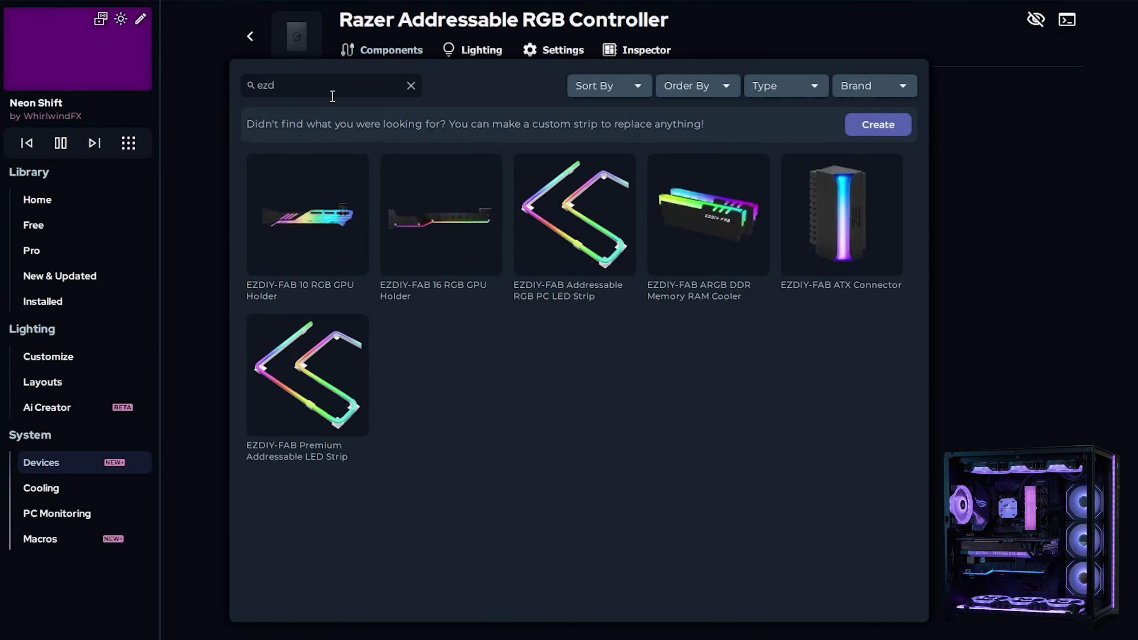
{"action": "left_click", "coordinate": [443, 273]}
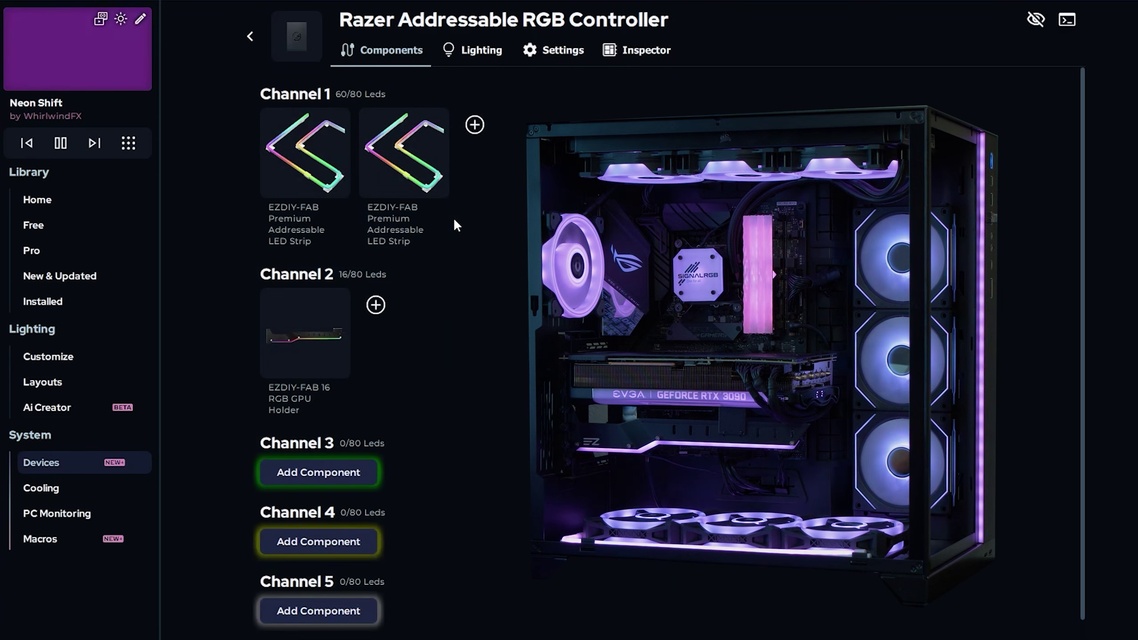
{"action": "left_click", "coordinate": [252, 39]}
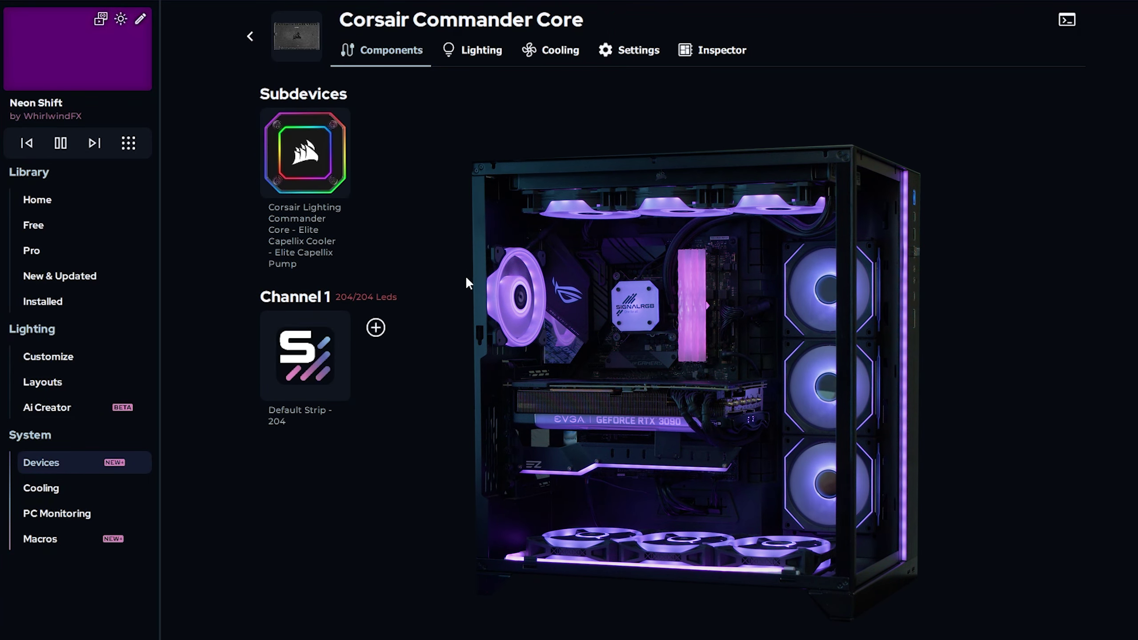
Delete Channel 1's default strip and add three Corsair QL Fans, reaching 102/204 LEDs
{"action": "left_click", "coordinate": [339, 322]}
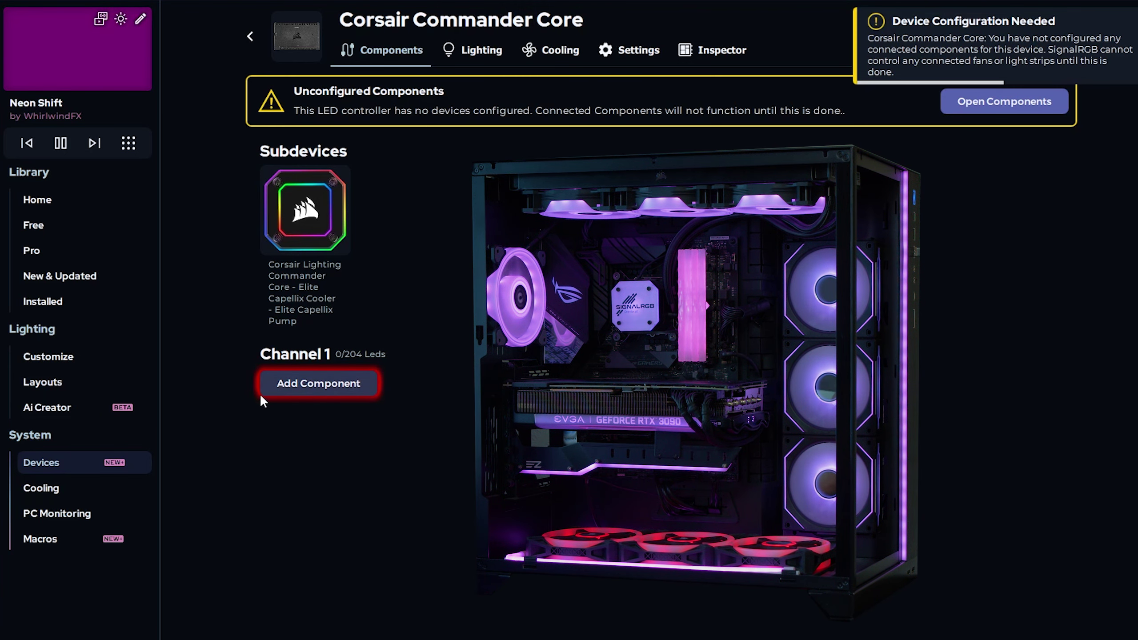
{"action": "left_click", "coordinate": [316, 385]}
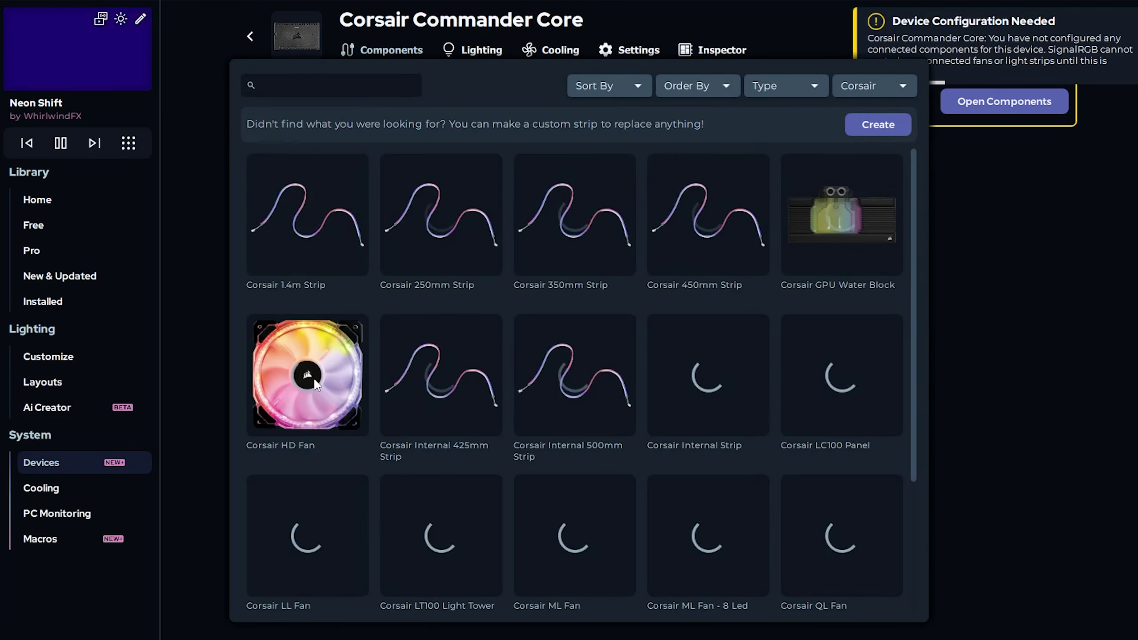
{"action": "scroll", "coordinate": [798, 519], "scroll_direction": "down", "scroll_amount": 4}
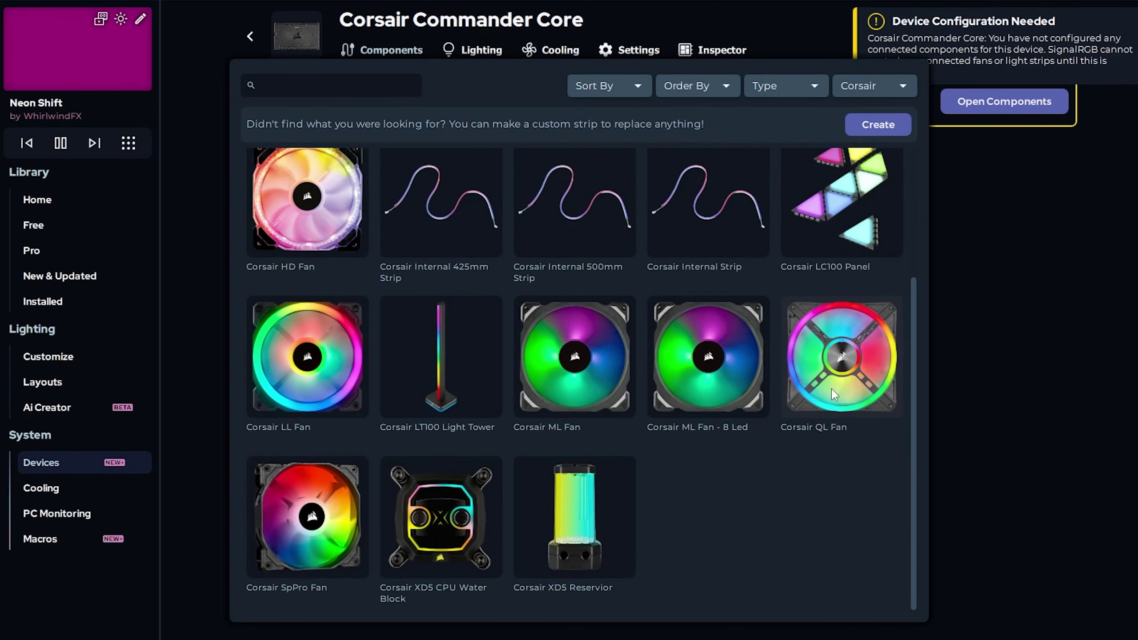
{"action": "left_click", "coordinate": [832, 392]}
{"action": "left_click", "coordinate": [377, 327]}
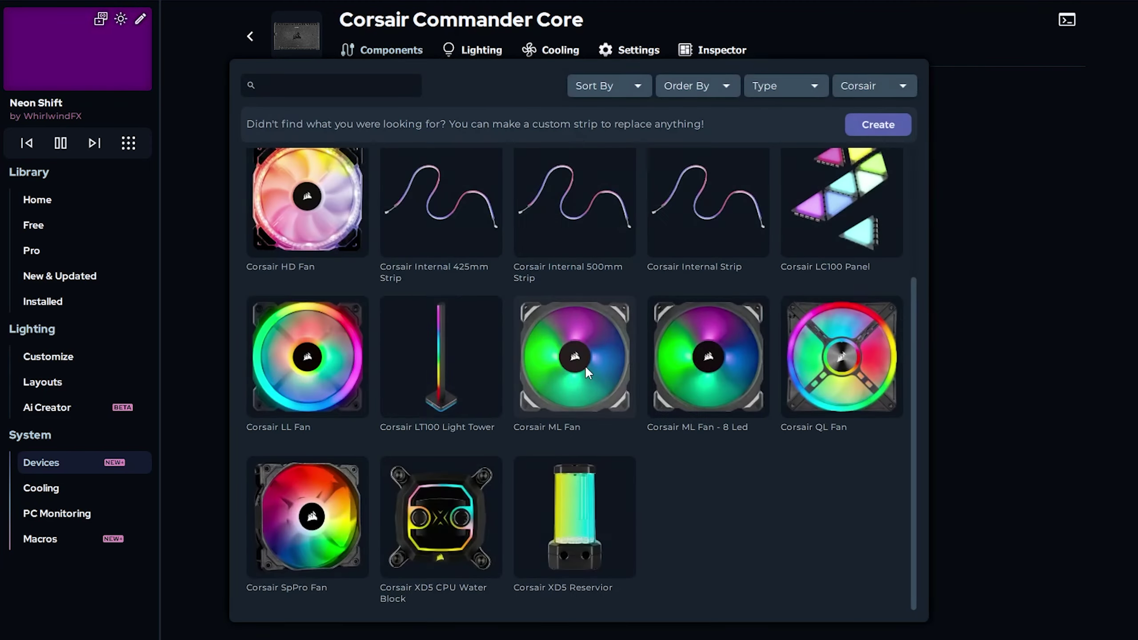
{"action": "left_click", "coordinate": [846, 413]}
{"action": "left_click", "coordinate": [474, 327]}
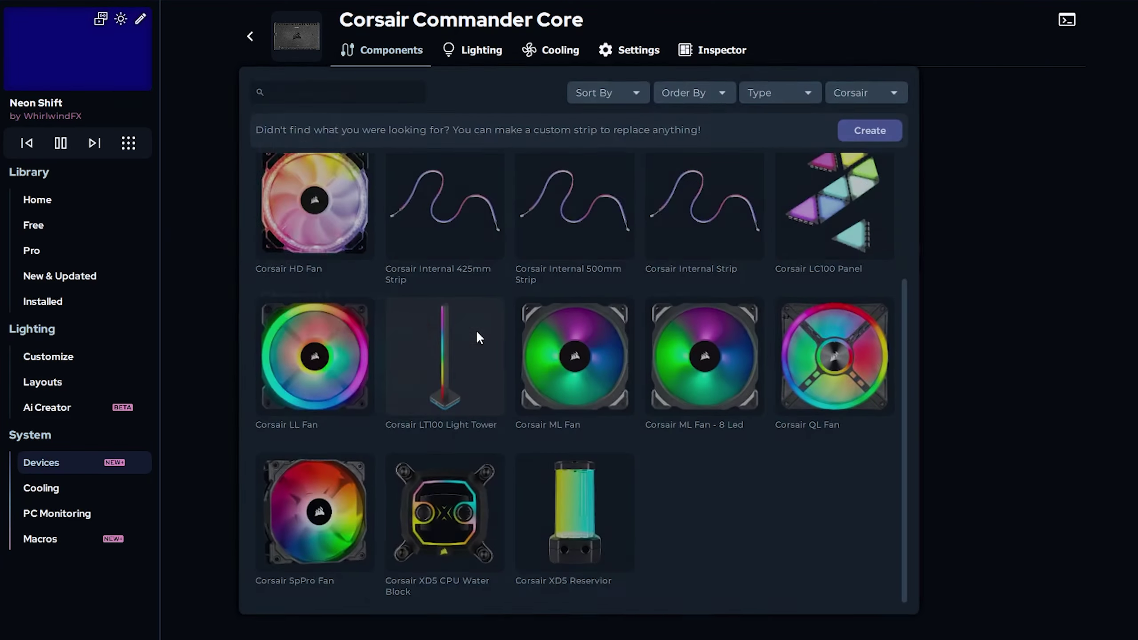
{"action": "left_click", "coordinate": [867, 365]}
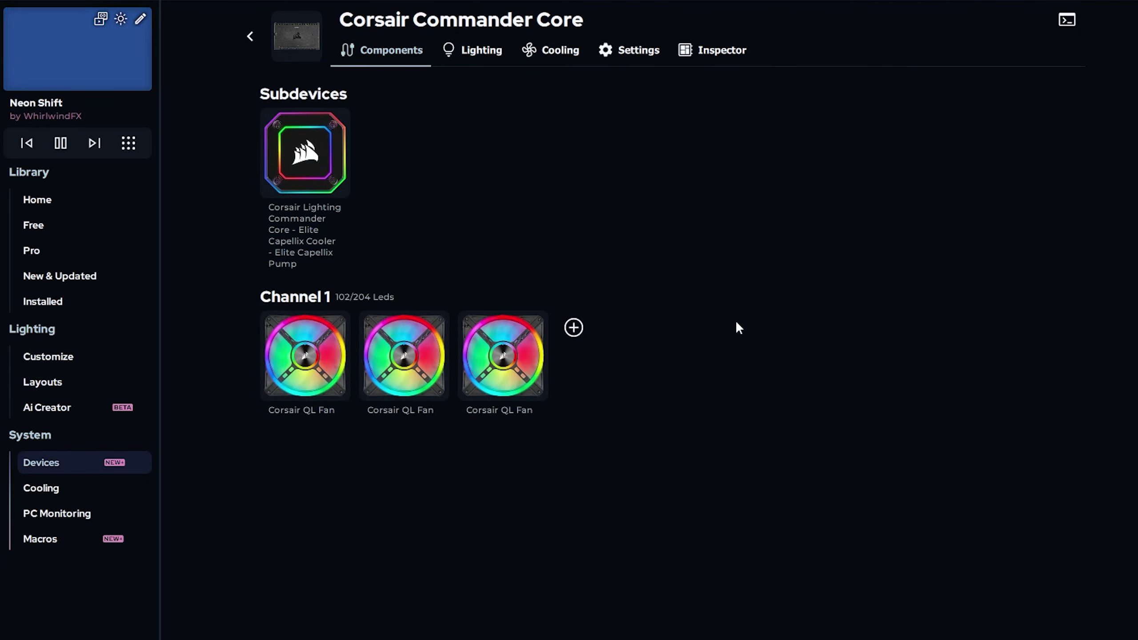
Open the ThermalTake LedBox and delete the strips from all five channels, leaving each at 0/54 LEDs
{"action": "left_click", "coordinate": [249, 35]}
{"action": "left_click", "coordinate": [489, 146]}
{"action": "scroll", "coordinate": [503, 143], "scroll_direction": "down", "scroll_amount": 1}
{"action": "scroll", "coordinate": [503, 143], "scroll_direction": "up", "scroll_amount": 1}
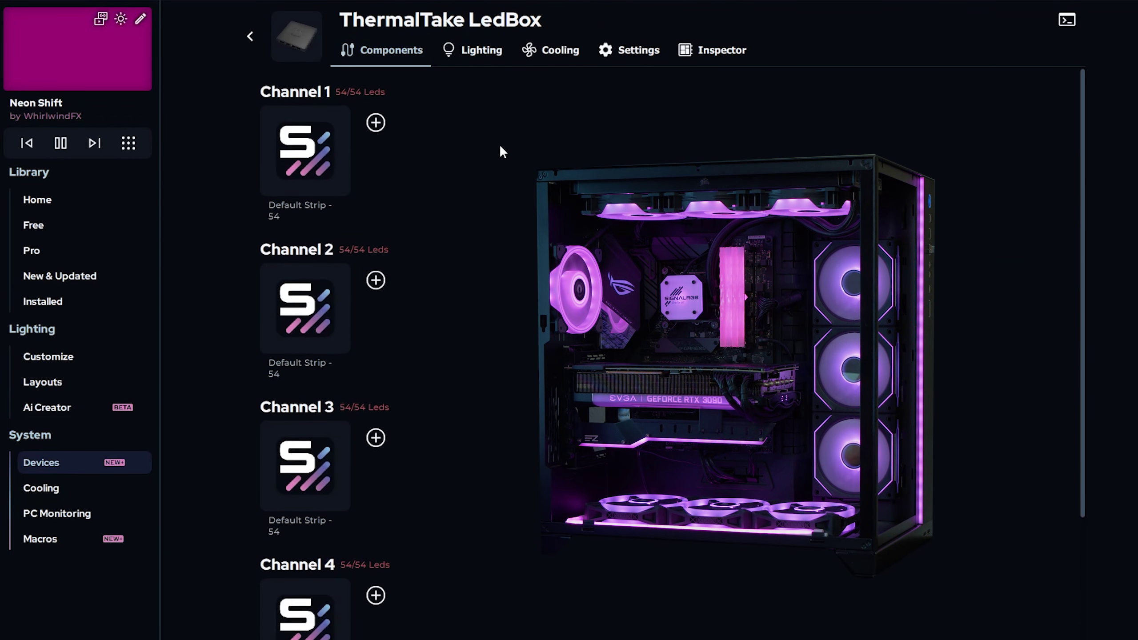
{"action": "left_click", "coordinate": [337, 118]}
{"action": "left_click", "coordinate": [339, 190]}
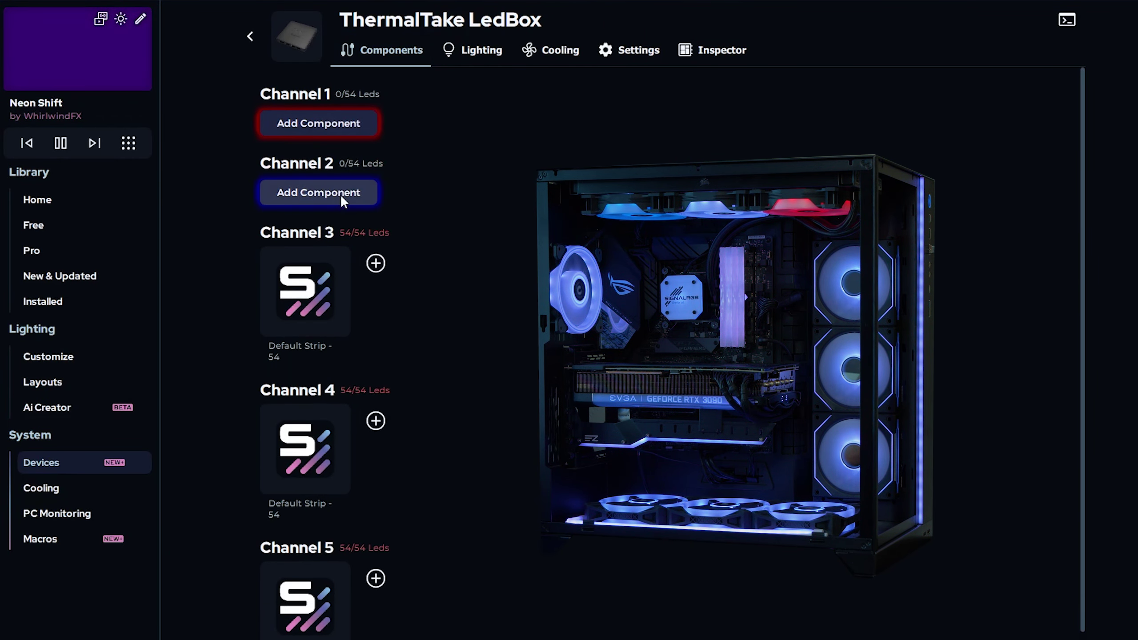
{"action": "left_click", "coordinate": [339, 257]}
{"action": "left_click", "coordinate": [339, 327]}
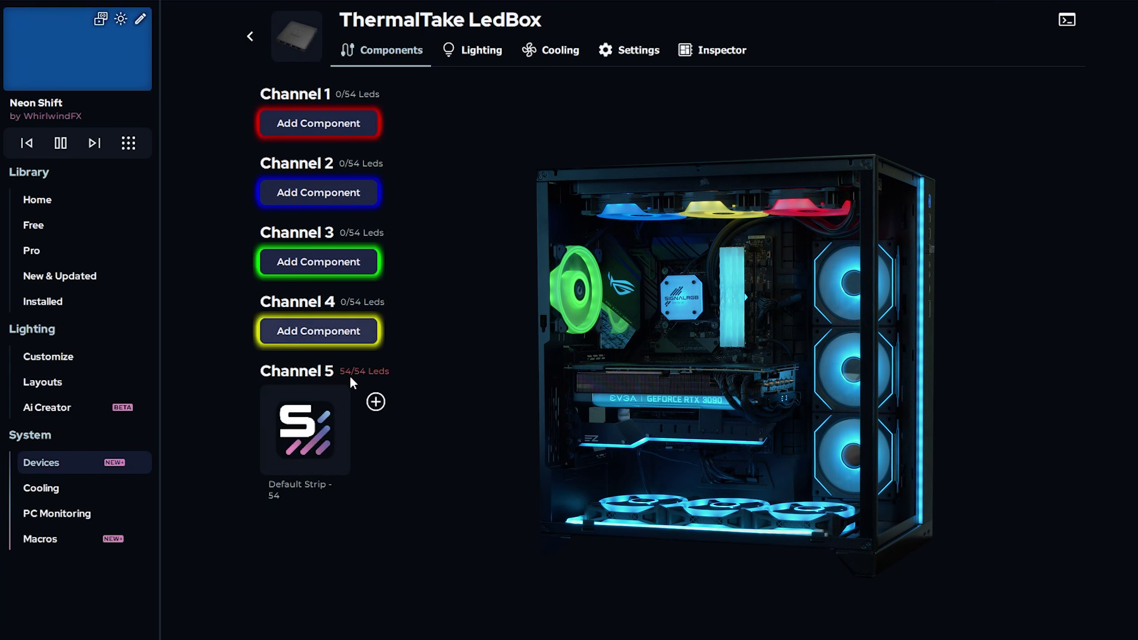
{"action": "left_click", "coordinate": [339, 395]}
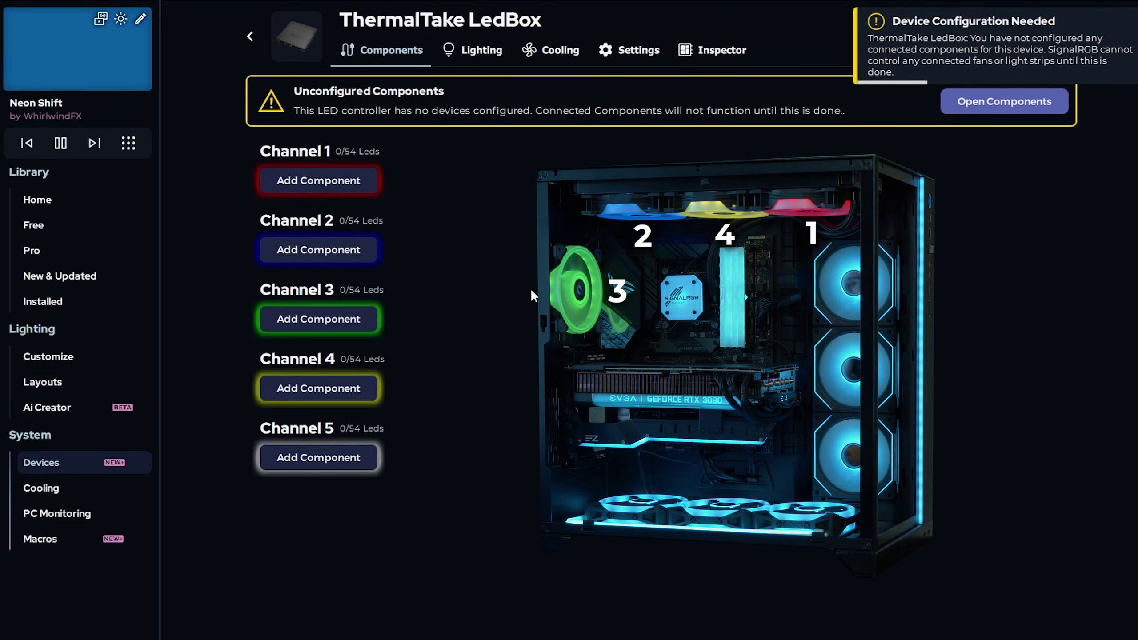
{"action": "left_click", "coordinate": [342, 179]}
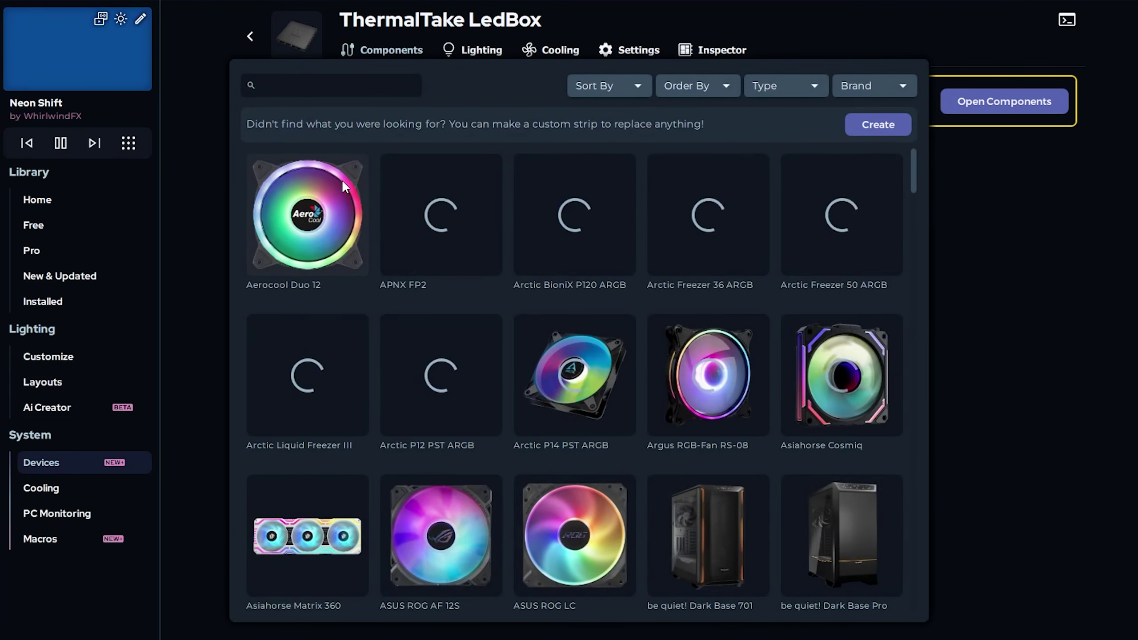
Search 'ther' and add a ThermalTake Riing Quad 12 Fan to each of Channels 1–4 (54/54 LEDs)
{"action": "left_click", "coordinate": [330, 83]}
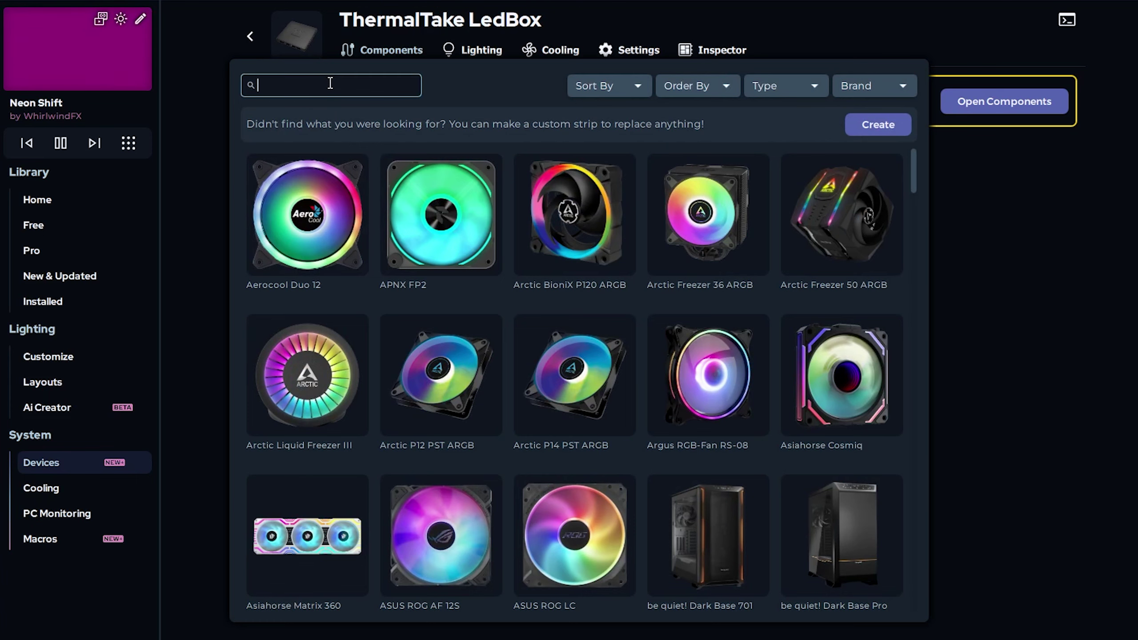
{"action": "type", "text": "ther"}
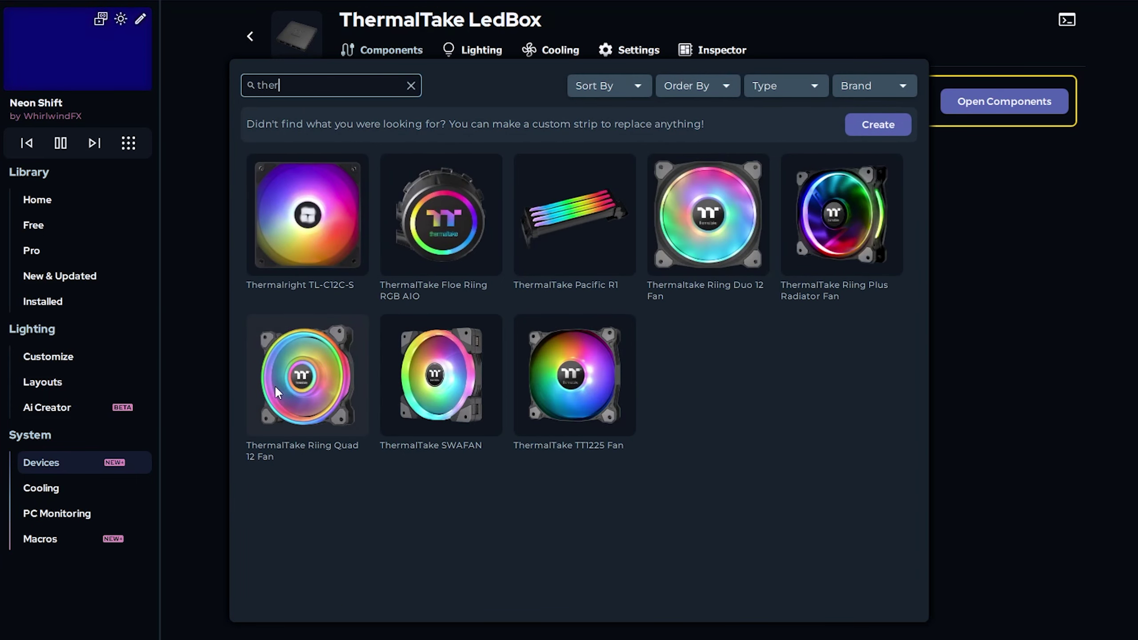
{"action": "left_click", "coordinate": [308, 388]}
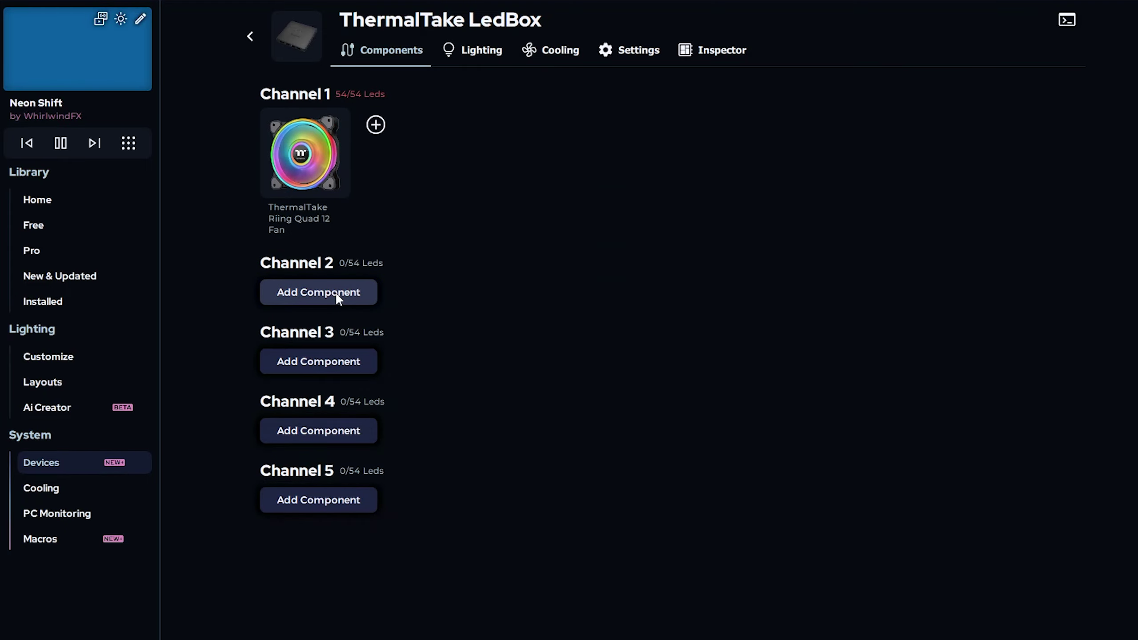
{"action": "left_click", "coordinate": [336, 292]}
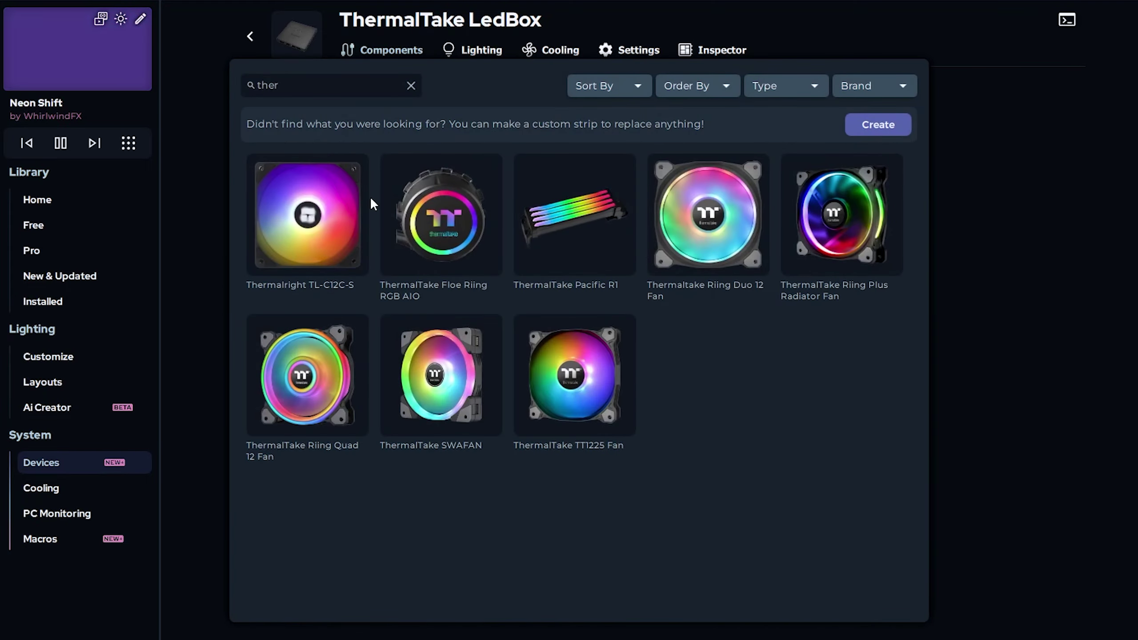
{"action": "left_click", "coordinate": [304, 391]}
{"action": "left_click", "coordinate": [320, 467]}
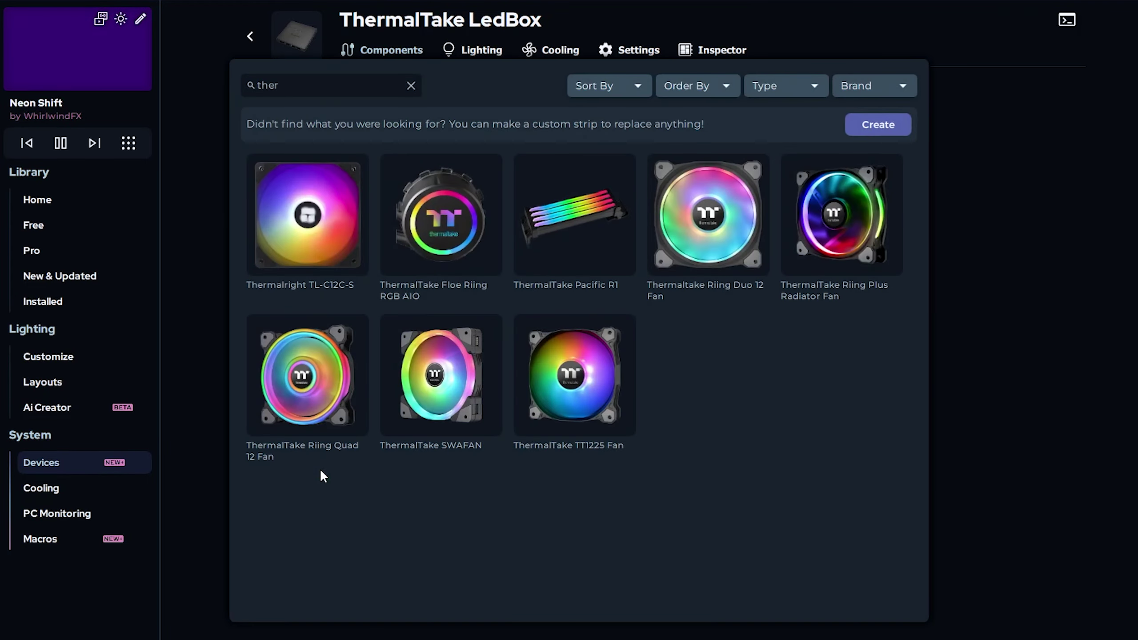
{"action": "left_click", "coordinate": [317, 405]}
{"action": "scroll", "coordinate": [367, 504], "scroll_direction": "down", "scroll_amount": 1}
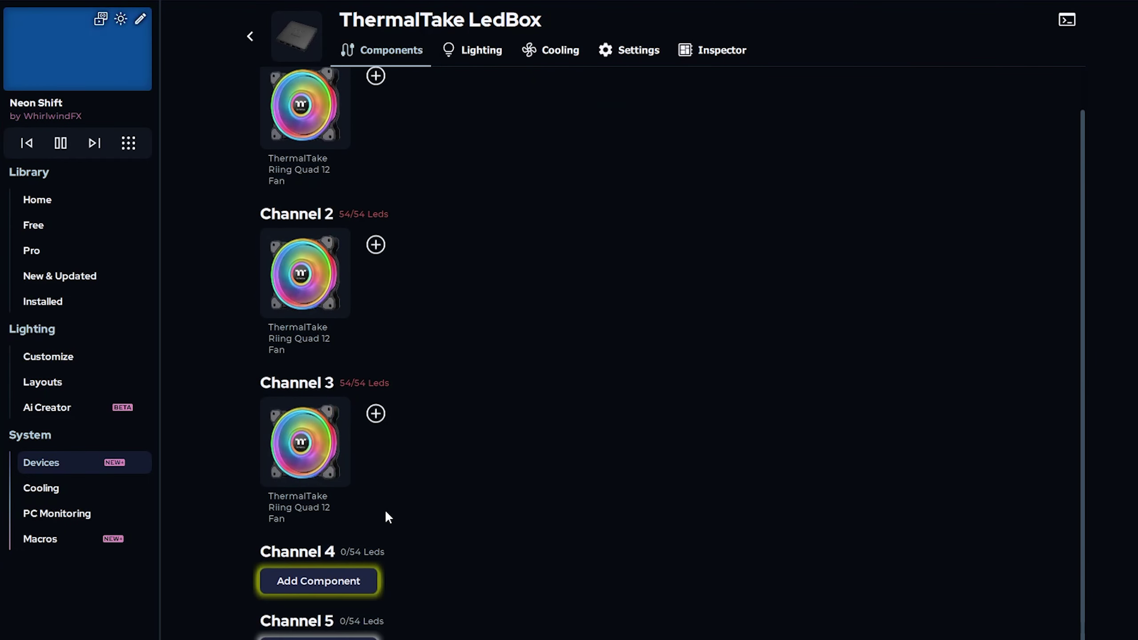
{"action": "left_click", "coordinate": [331, 583]}
{"action": "left_click", "coordinate": [300, 388]}
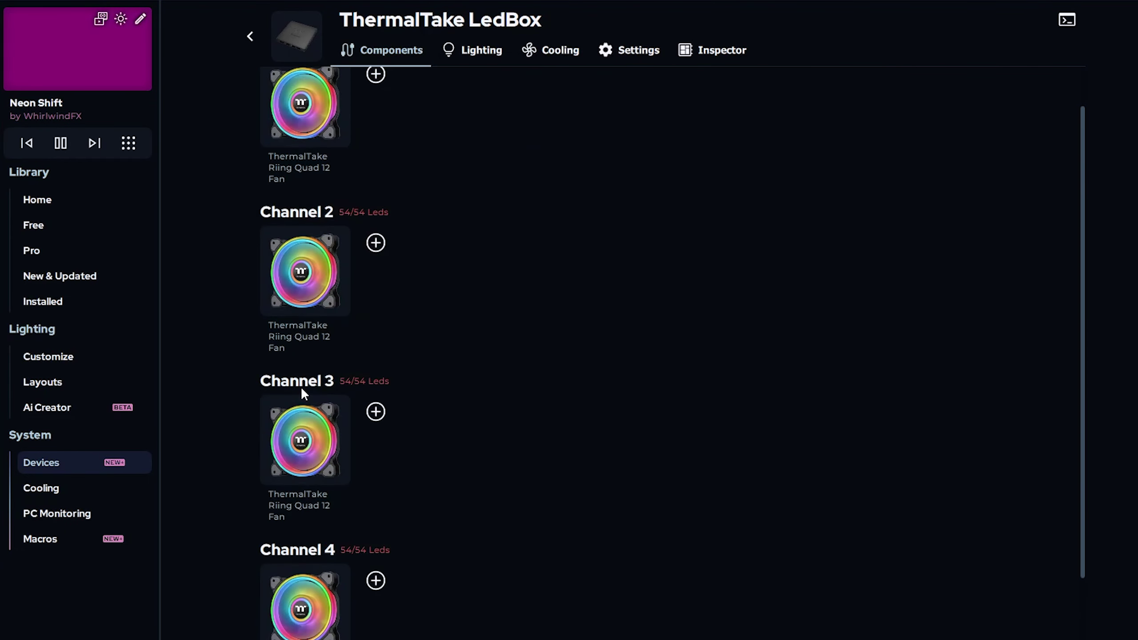
{"action": "left_click", "coordinate": [249, 37]}
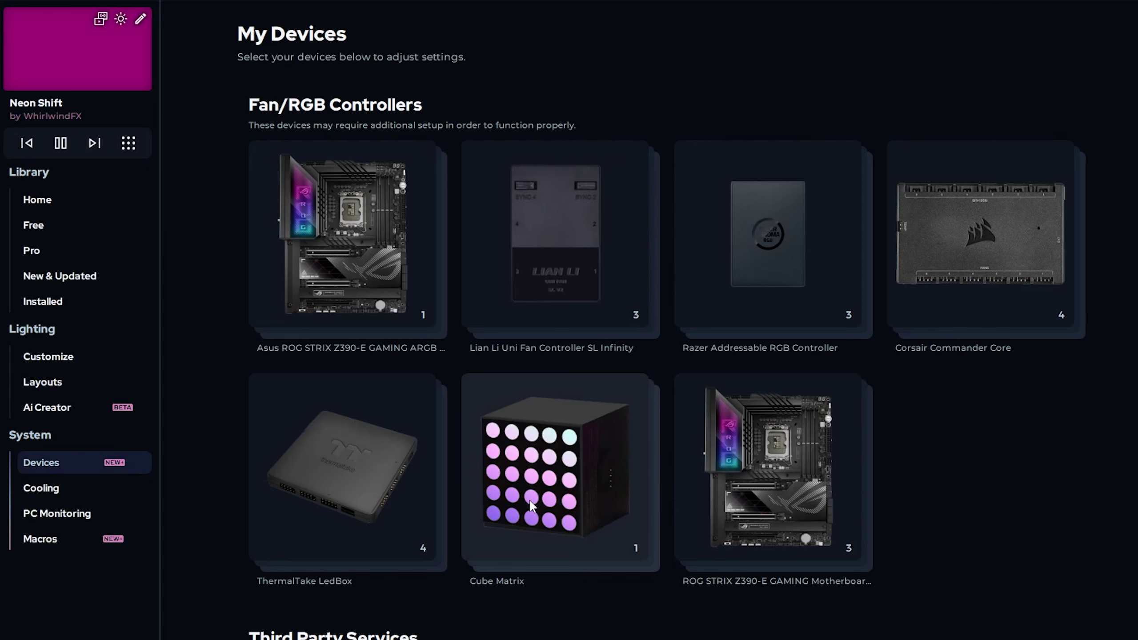
Open the Cube Matrix, delete its default strip, and add two Yeelight Cube Matrix modules
{"action": "left_click", "coordinate": [564, 485]}
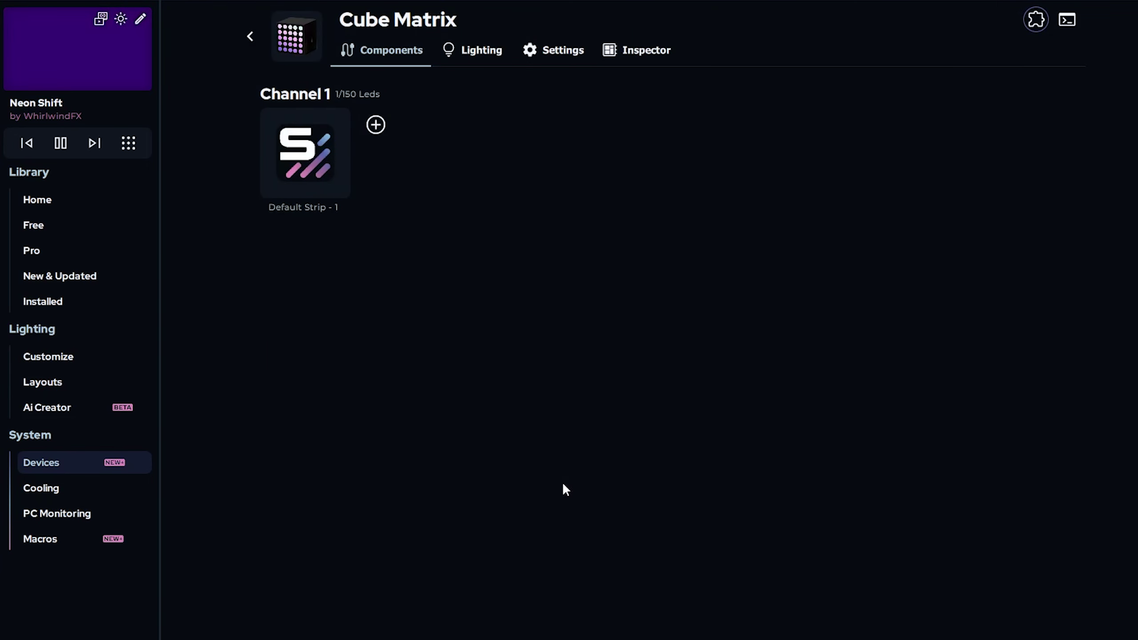
{"action": "left_click", "coordinate": [340, 117]}
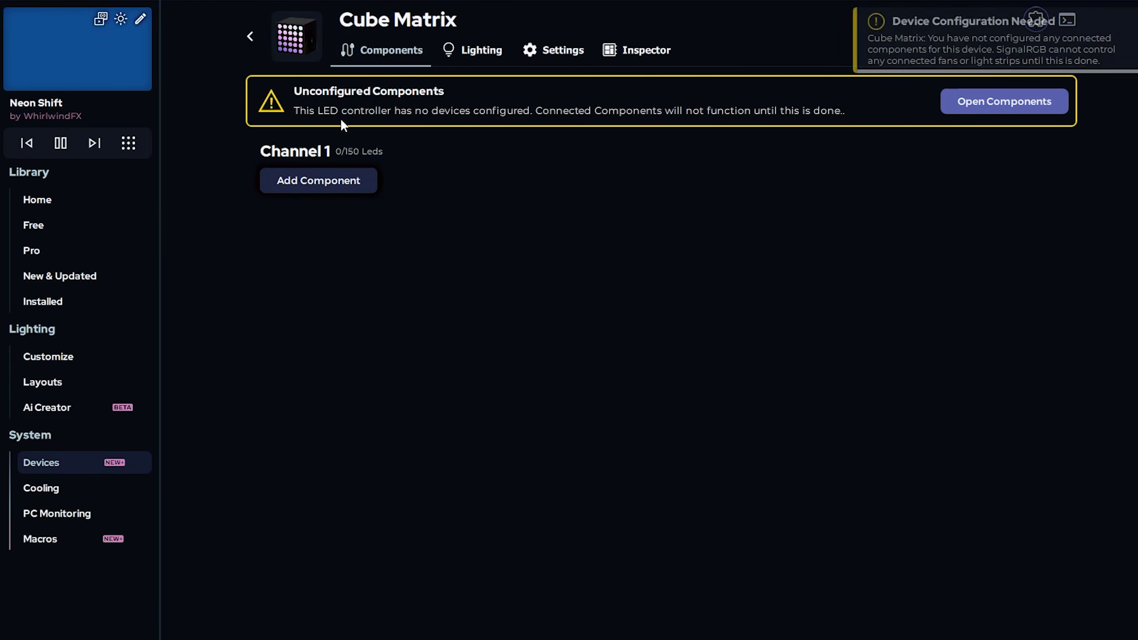
{"action": "left_click", "coordinate": [339, 184]}
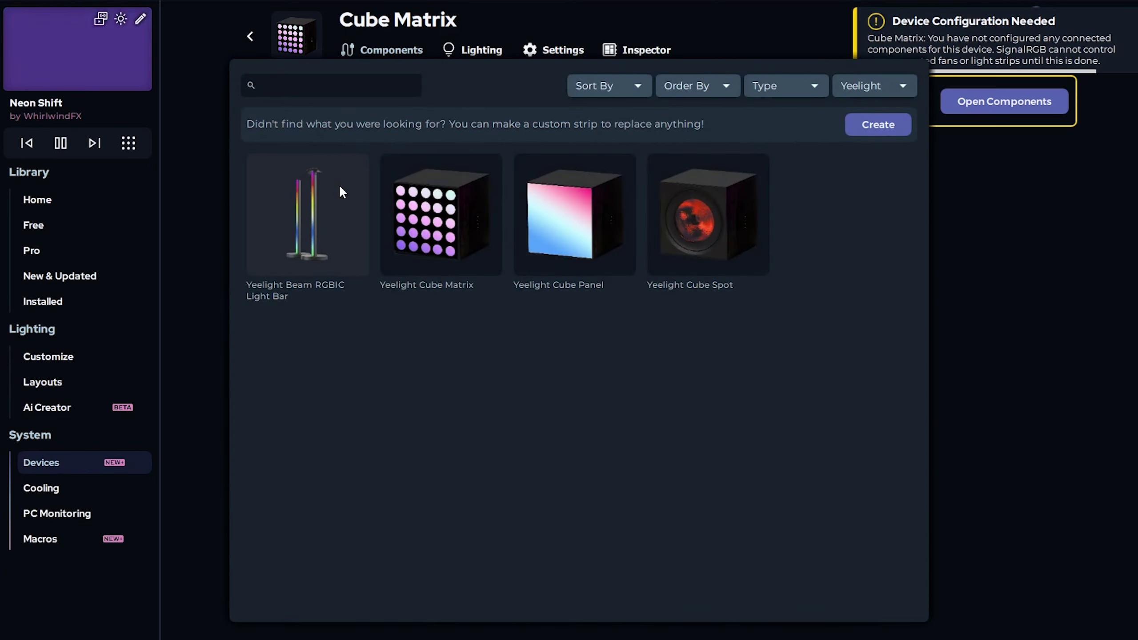
{"action": "left_click", "coordinate": [434, 235]}
{"action": "left_click", "coordinate": [377, 123]}
{"action": "left_click", "coordinate": [443, 202]}
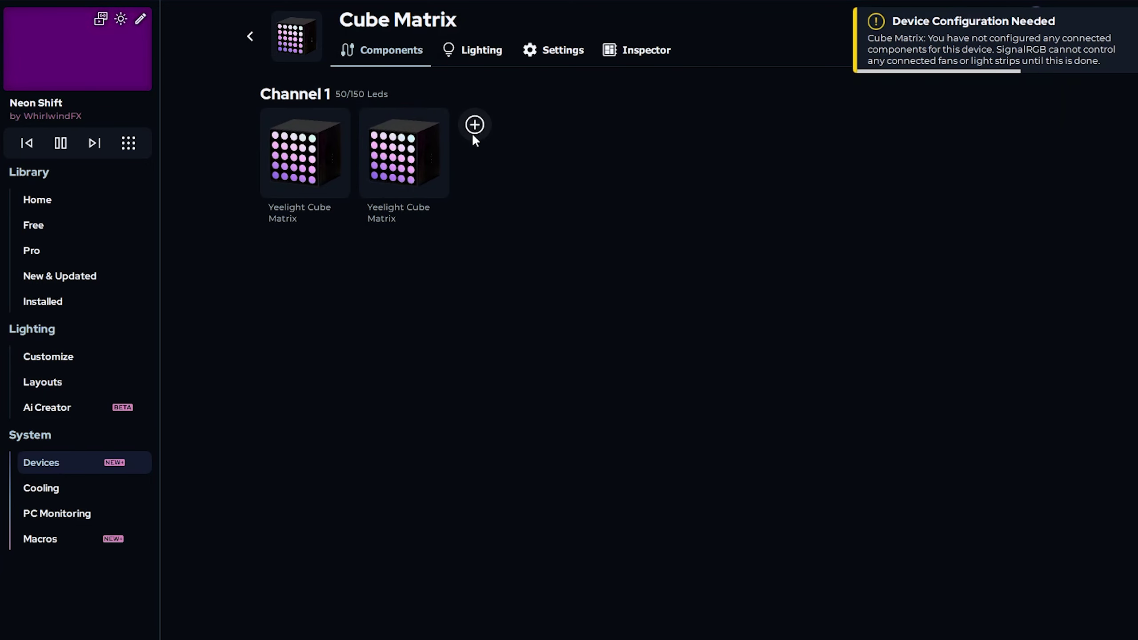
Add four more Yeelight Cube Matrix modules to reach 150/150 LEDs, then return to My Devices
{"action": "left_click", "coordinate": [473, 124]}
{"action": "left_click", "coordinate": [482, 225]}
{"action": "left_click", "coordinate": [573, 124]}
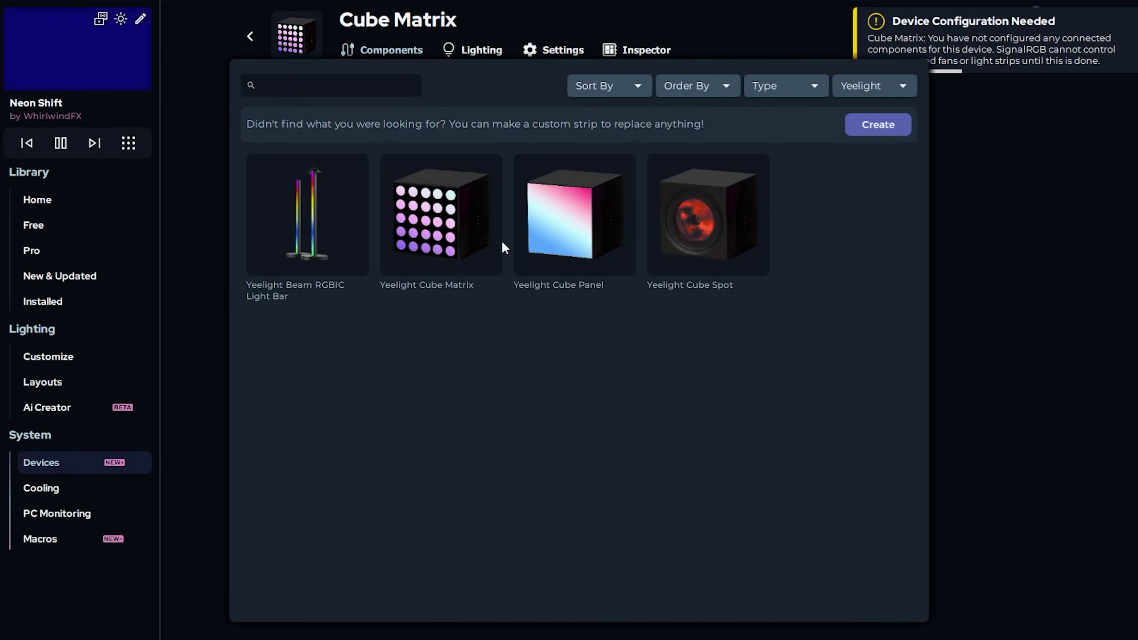
{"action": "left_click", "coordinate": [478, 226]}
{"action": "left_click", "coordinate": [672, 124]}
{"action": "left_click", "coordinate": [448, 222]}
{"action": "left_click", "coordinate": [771, 124]}
{"action": "left_click", "coordinate": [458, 227]}
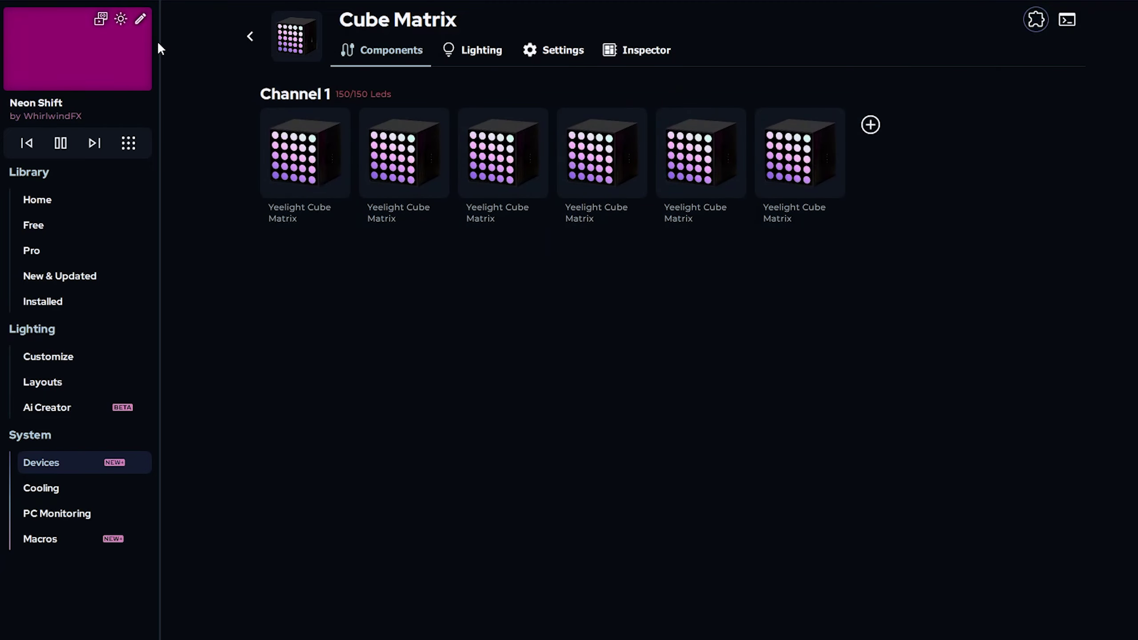
{"action": "left_click", "coordinate": [253, 36]}
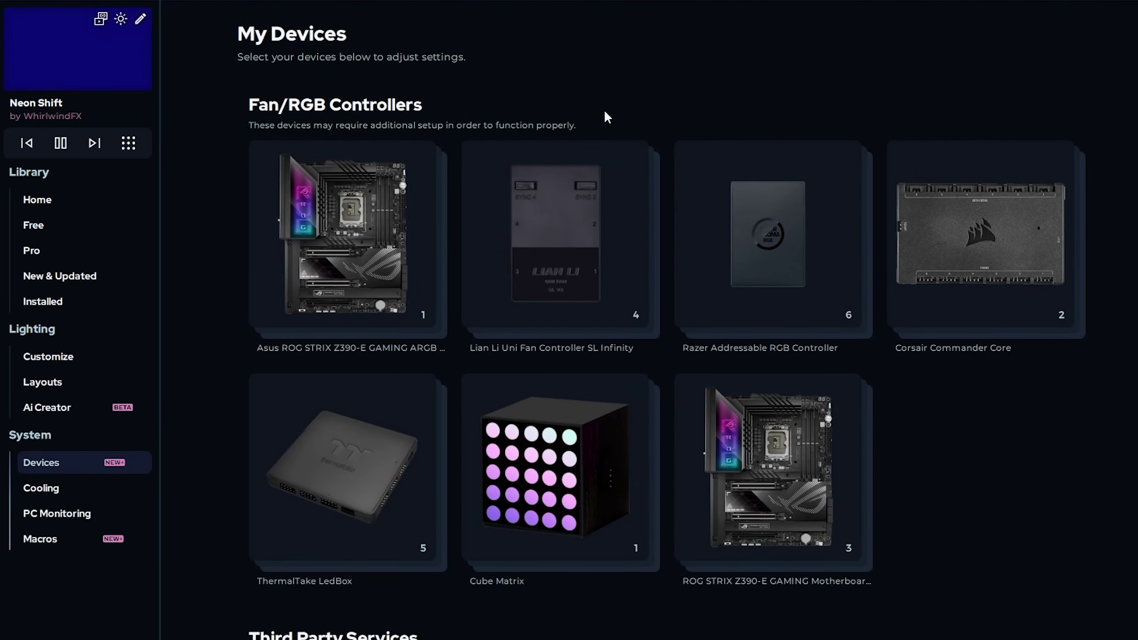
Open the Lian Li Uni Fan Controller SL Infinity and delete the custom strips on Channels 1–4
{"action": "left_click", "coordinate": [514, 231]}
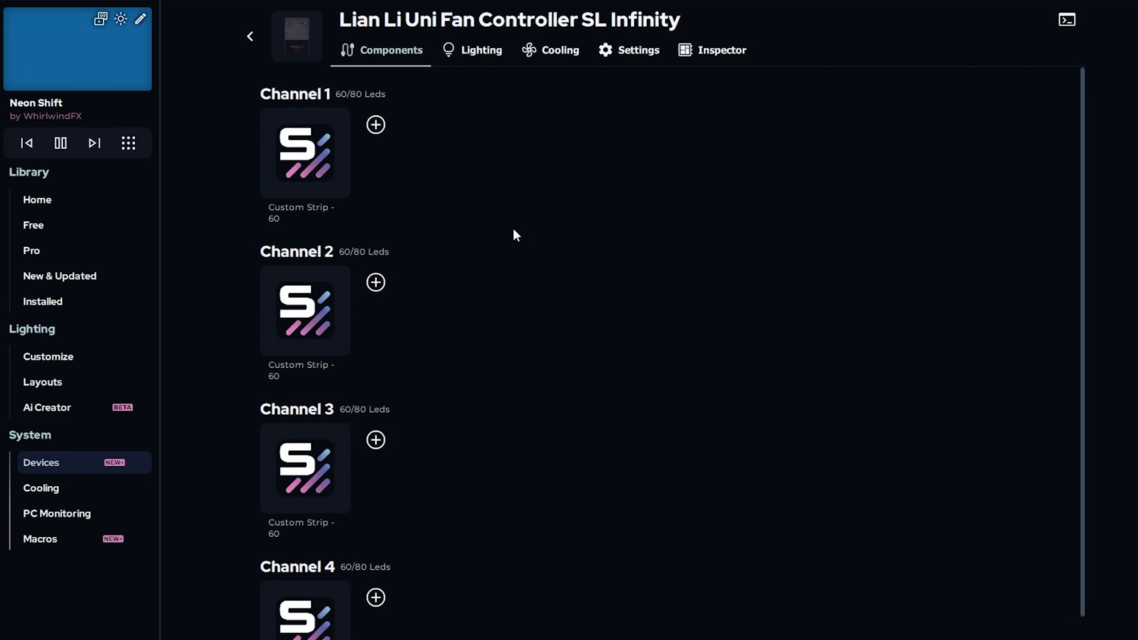
{"action": "scroll", "coordinate": [515, 234], "scroll_direction": "down", "scroll_amount": 1}
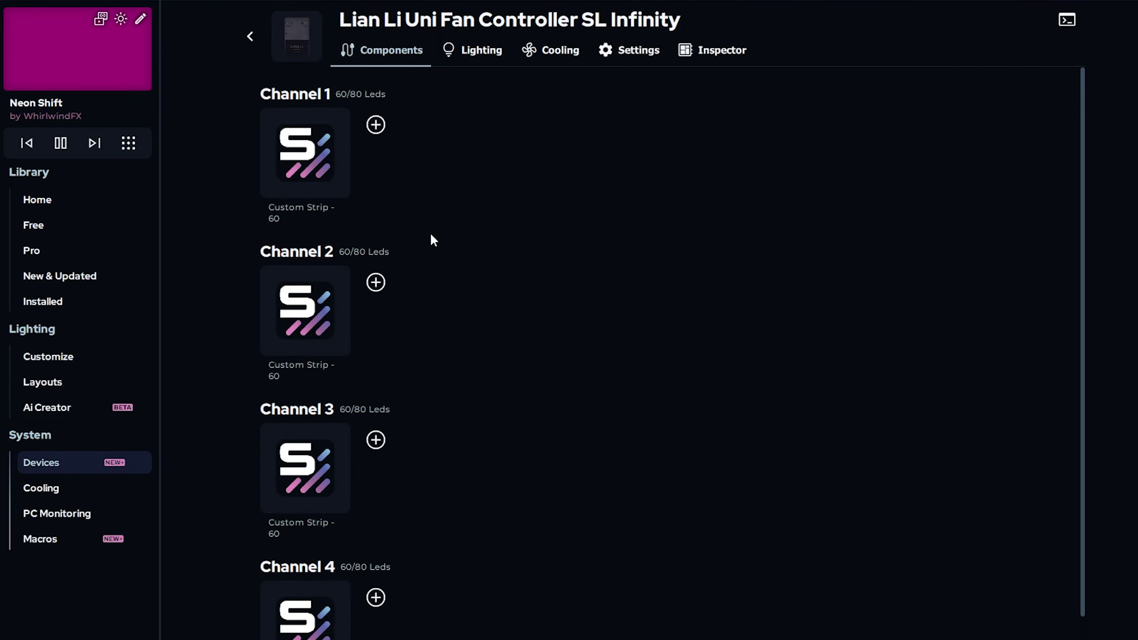
{"action": "left_click", "coordinate": [339, 120]}
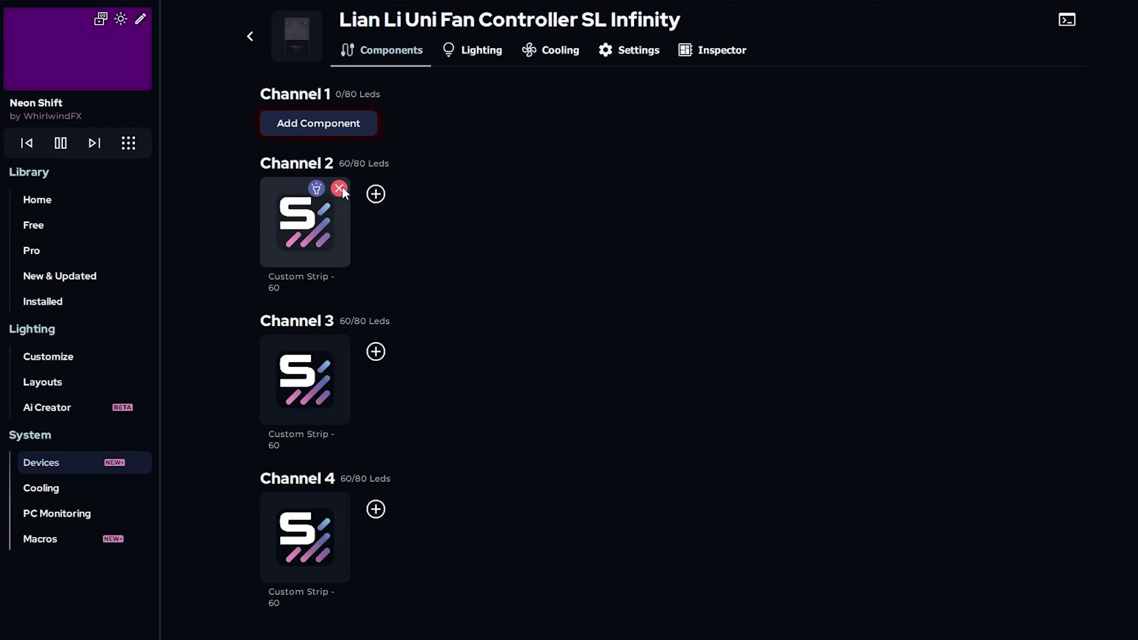
{"action": "left_click", "coordinate": [339, 189]}
{"action": "left_click", "coordinate": [339, 258]}
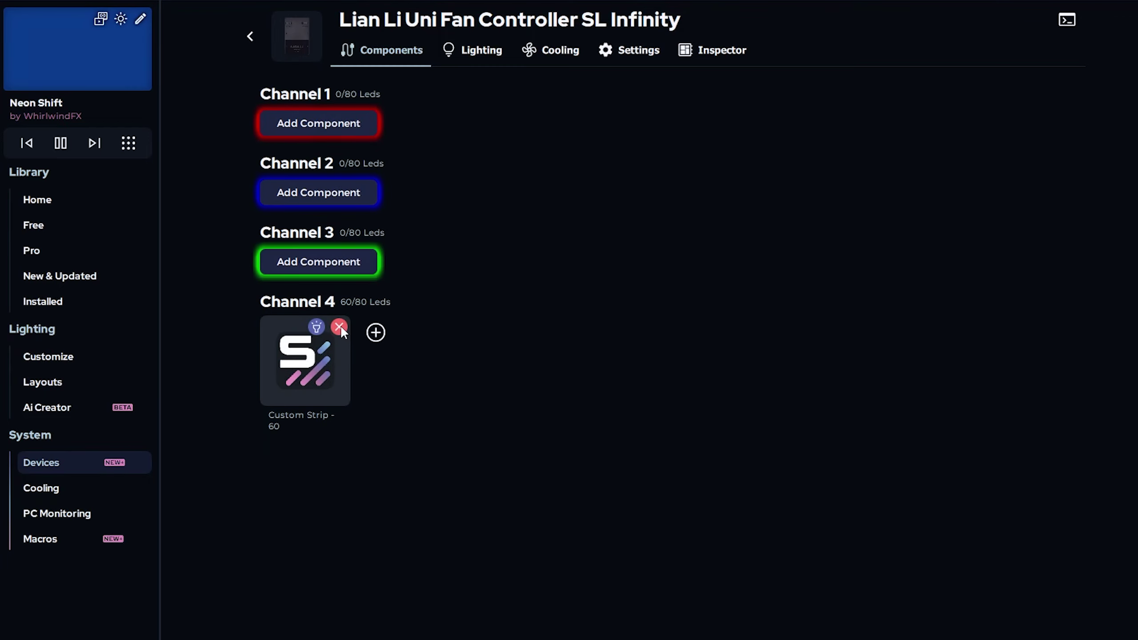
{"action": "left_click", "coordinate": [339, 326]}
Add three Lian Li SL120 Infinity fans to Channel 1 (60/80 LEDs), then return to My Devices
{"action": "left_click", "coordinate": [332, 182]}
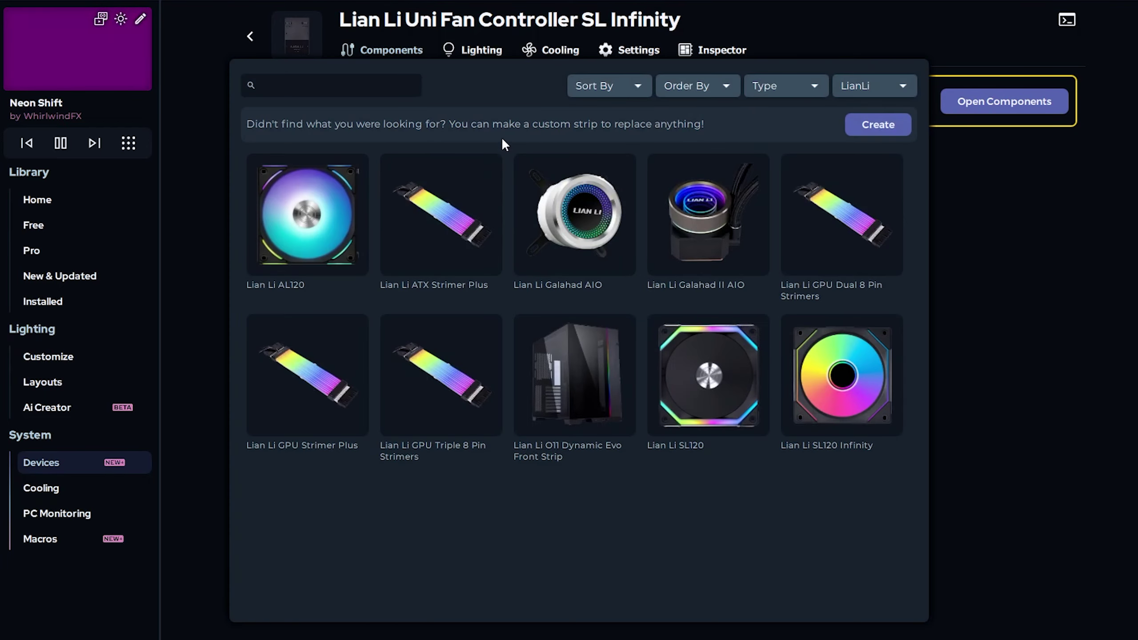
{"action": "left_click", "coordinate": [831, 359]}
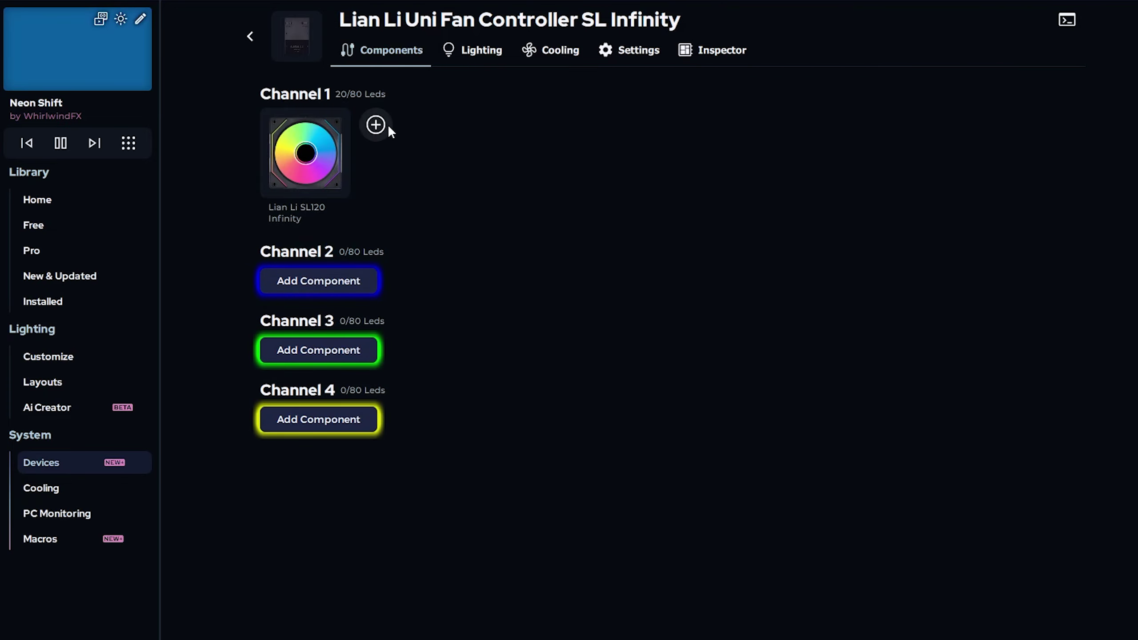
{"action": "left_click", "coordinate": [375, 125]}
{"action": "left_click", "coordinate": [842, 377]}
{"action": "left_click", "coordinate": [472, 123]}
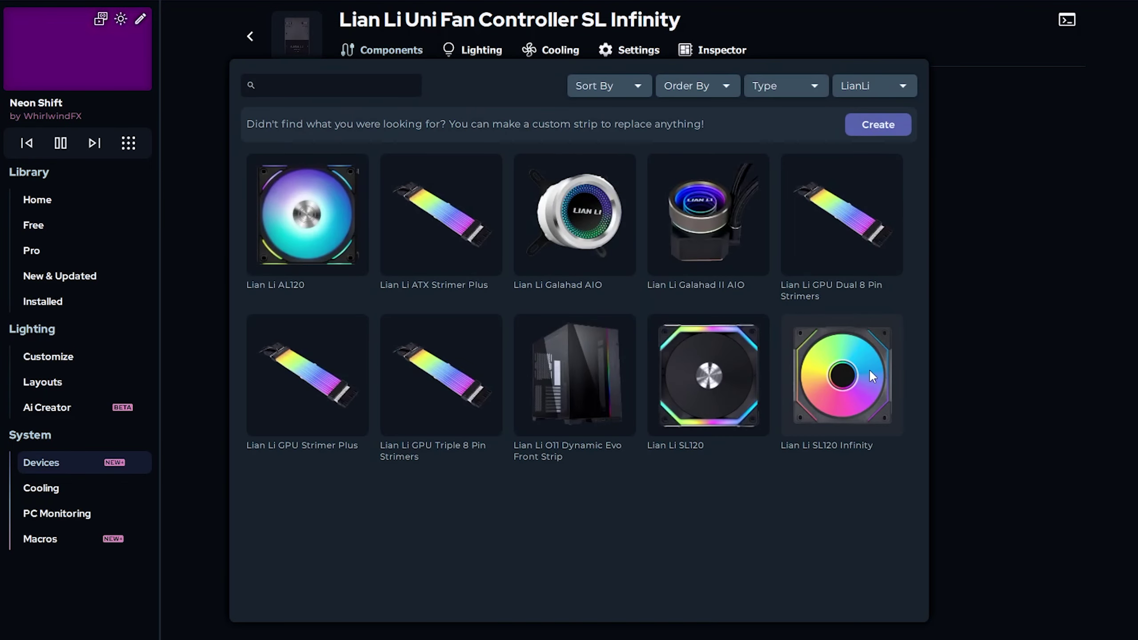
{"action": "left_click", "coordinate": [871, 376]}
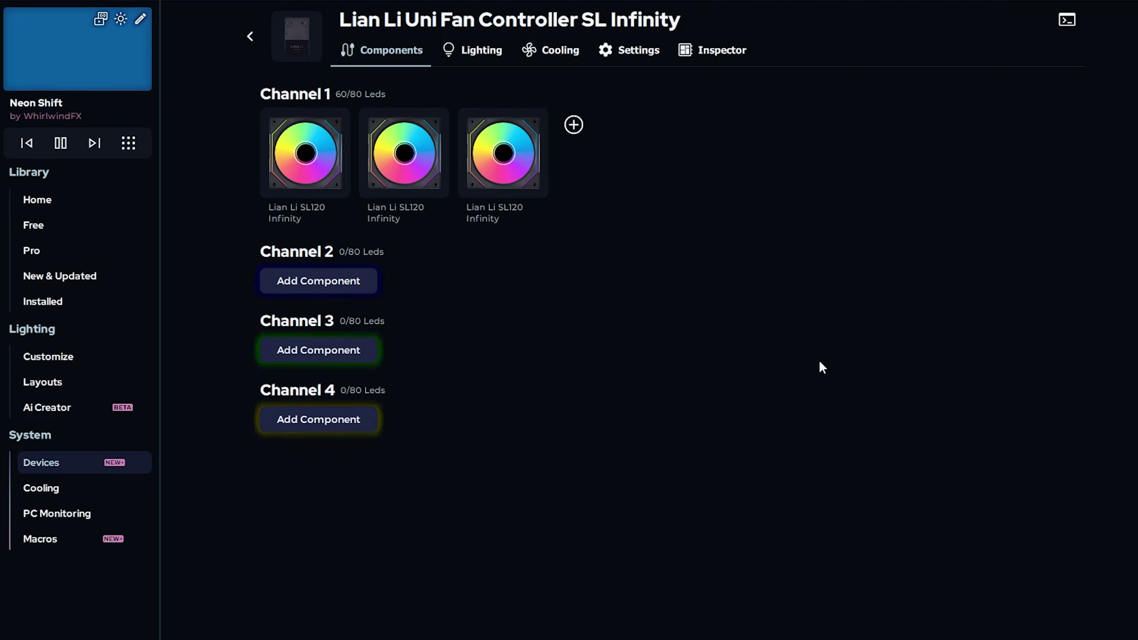
{"action": "left_click", "coordinate": [259, 44]}
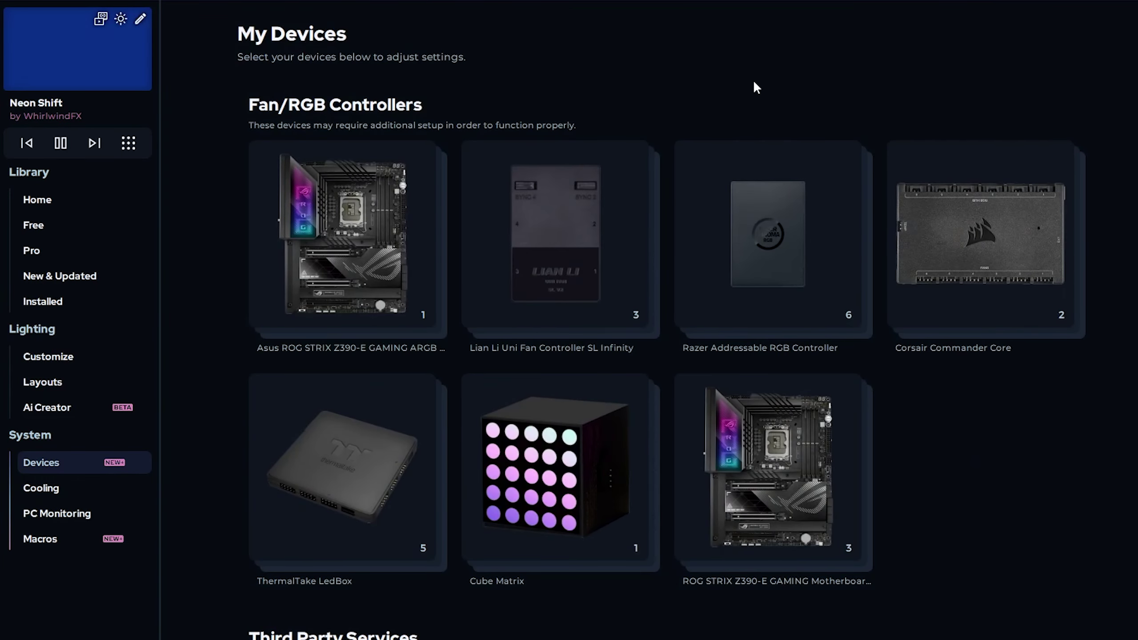